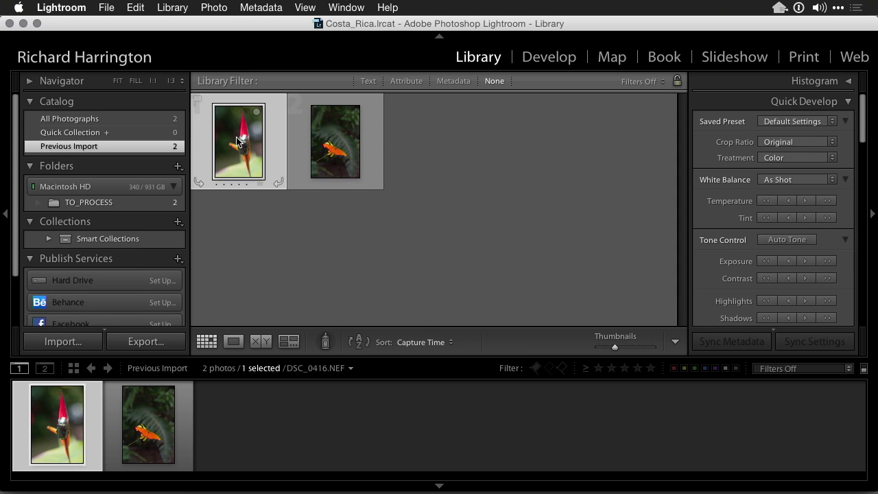
- Open the beetle photo DSC_0416.NEF large and bring it into the Develop module
{"action": "double_click", "coordinate": [236, 141]}
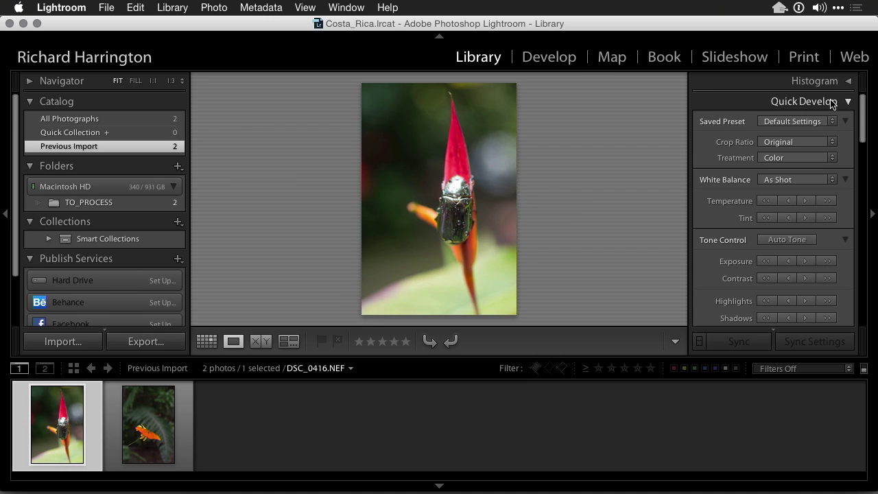
{"action": "left_click", "coordinate": [554, 59]}
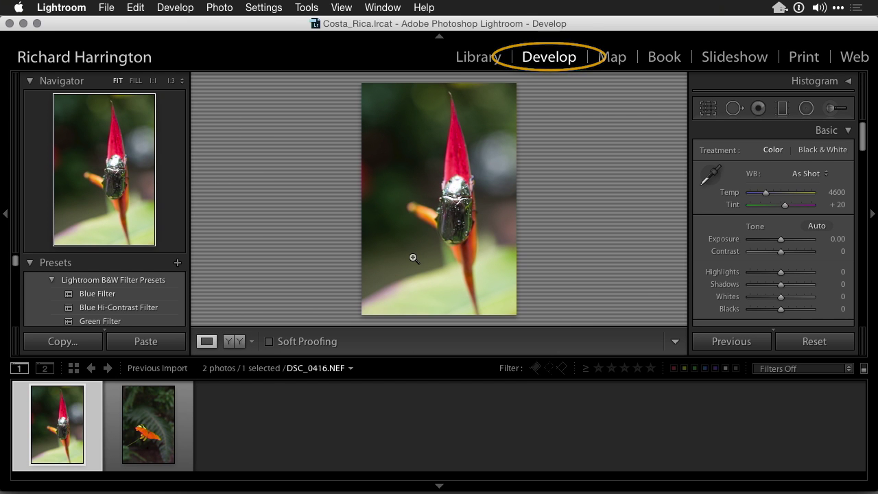
{"action": "key", "text": "super+equal"}
{"action": "key", "text": "super+equal"}
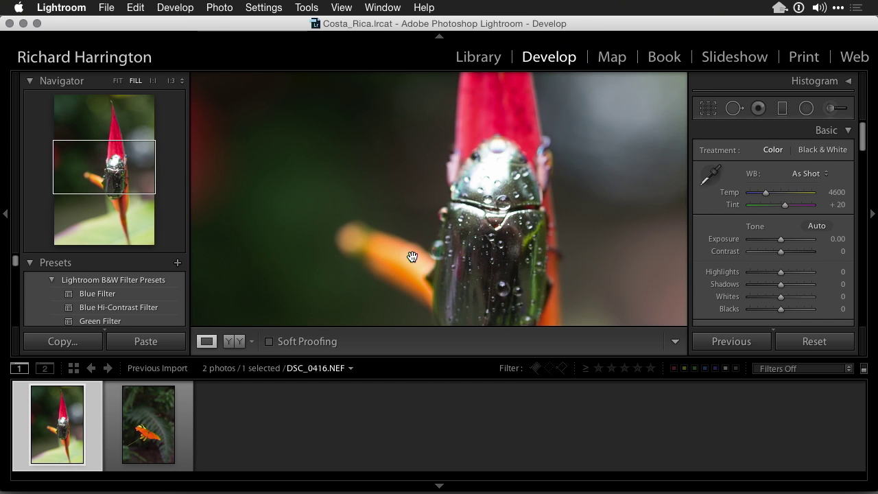
{"action": "left_click_drag", "start_coordinate": [505, 260], "coordinate": [447, 193]}
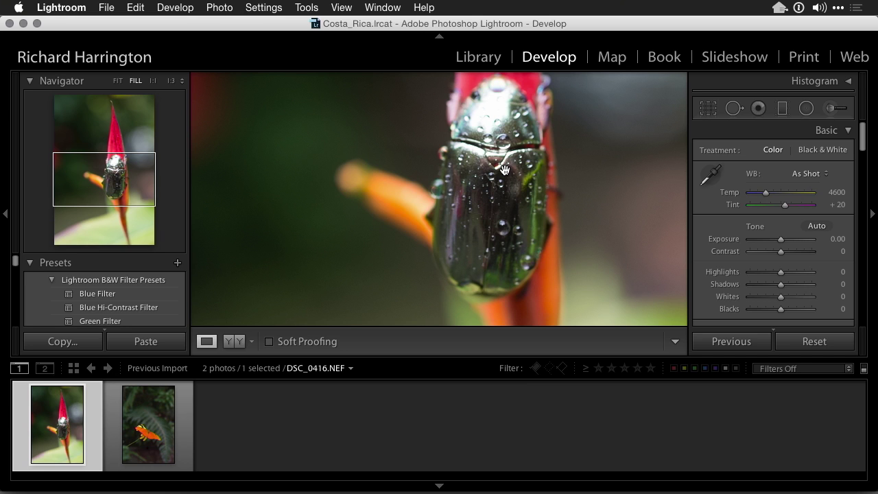
{"action": "left_click", "coordinate": [566, 205]}
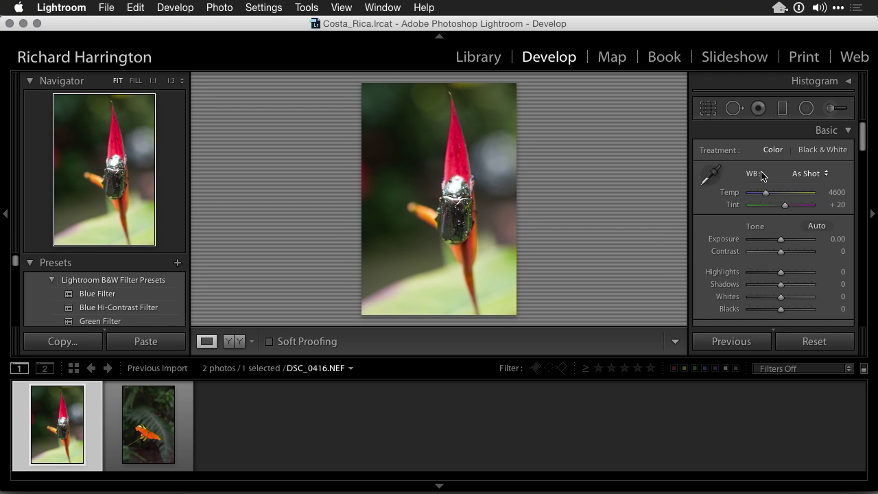
{"action": "left_click", "coordinate": [711, 175]}
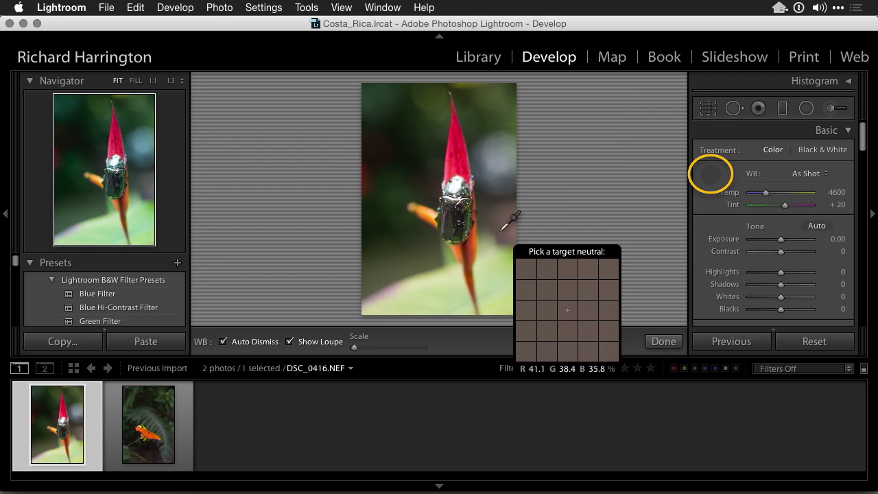
- Sample the beetle with the WB eyedropper until white balance reads Temp 4850, Tint +19
{"action": "left_click", "coordinate": [457, 194]}
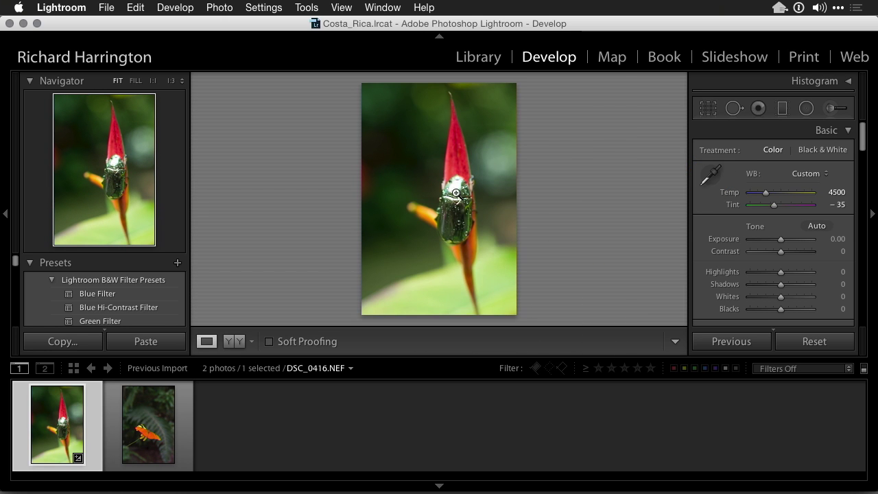
{"action": "left_click", "coordinate": [710, 176]}
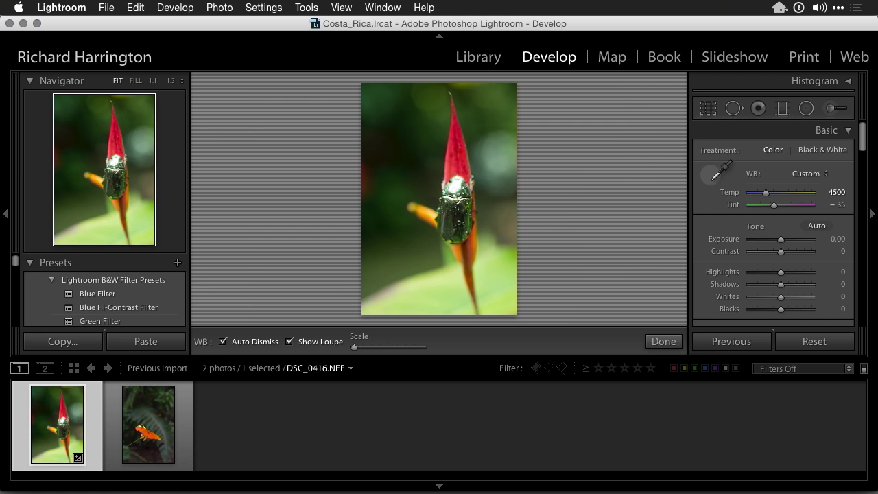
{"action": "left_click", "coordinate": [454, 184]}
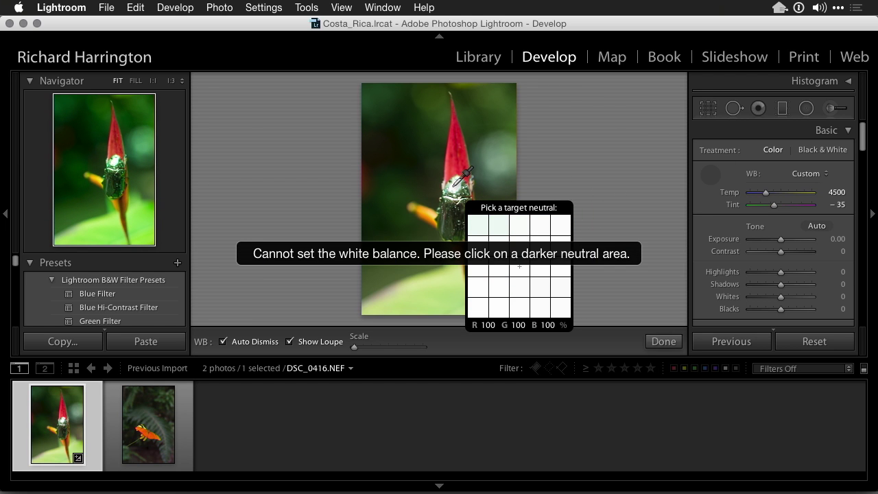
{"action": "left_click", "coordinate": [454, 189]}
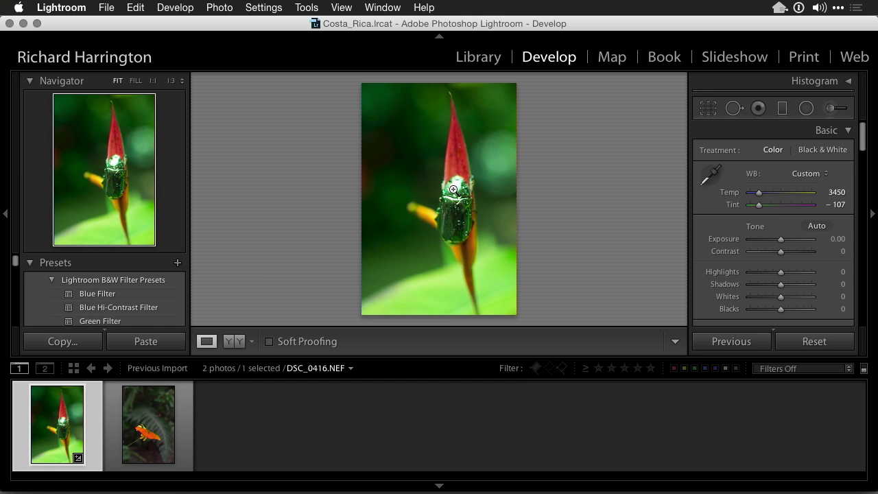
{"action": "left_click", "coordinate": [454, 189]}
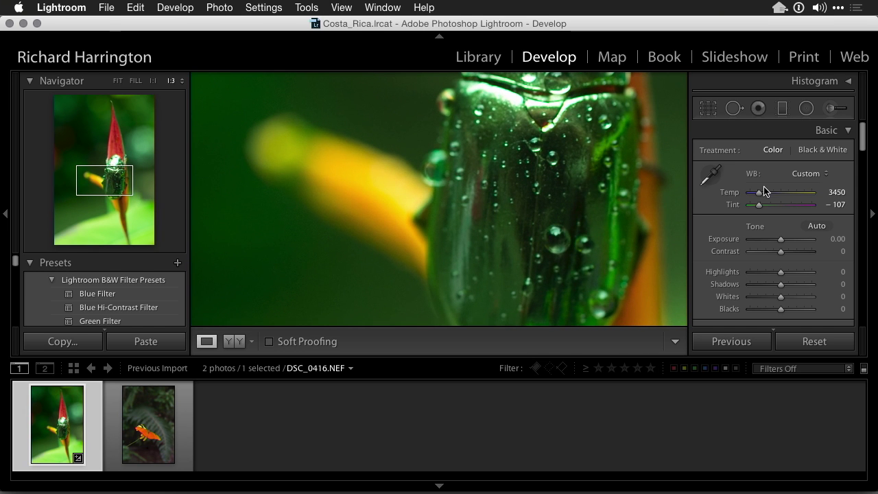
{"action": "left_click", "coordinate": [710, 177]}
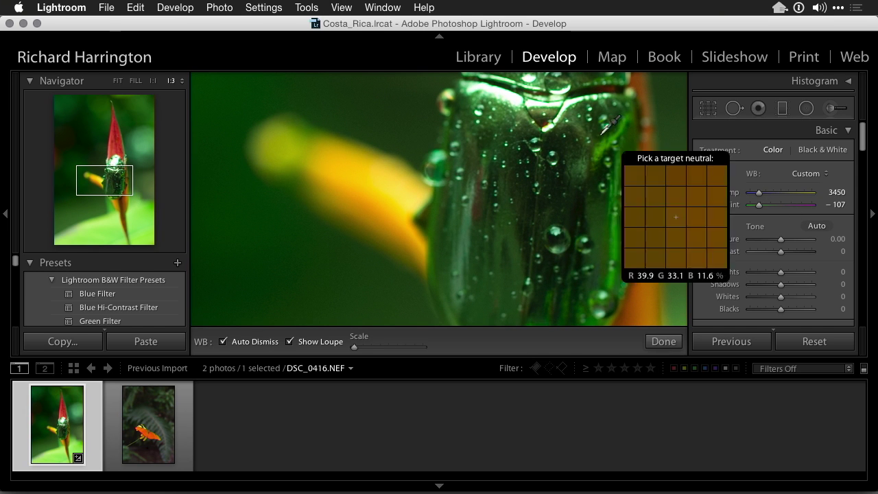
{"action": "left_click", "coordinate": [516, 102]}
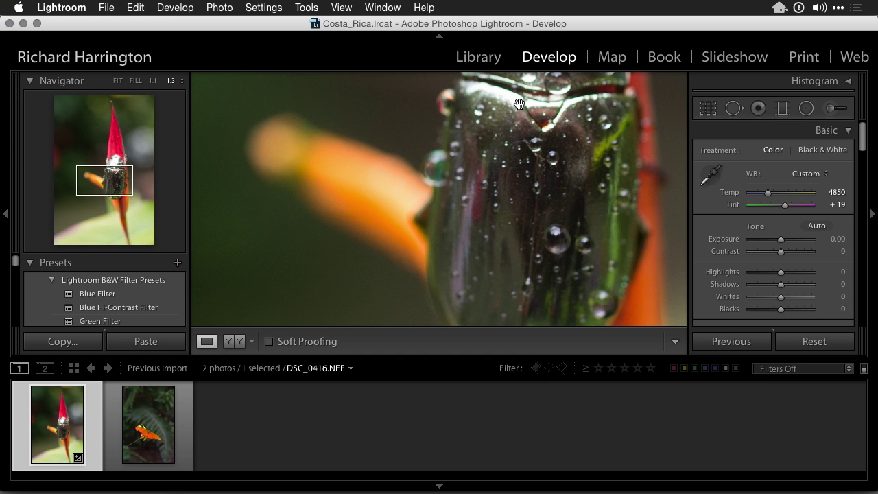
{"action": "left_click_drag", "start_coordinate": [625, 160], "coordinate": [566, 265]}
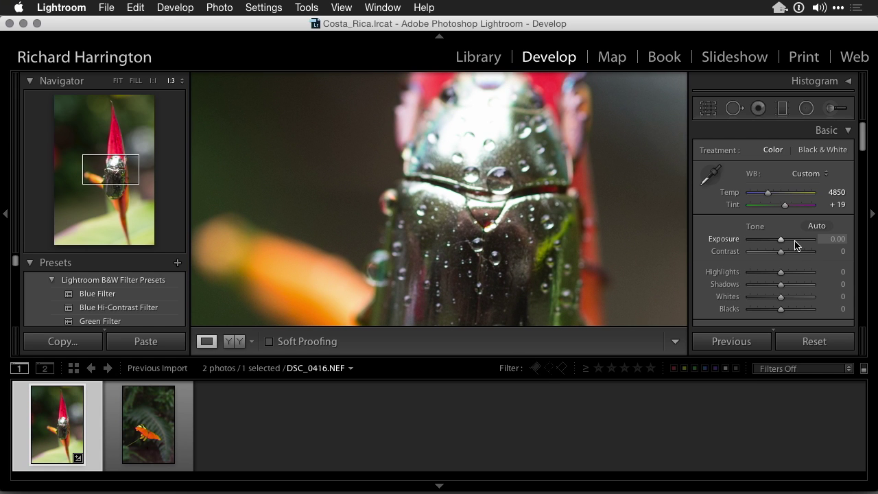
- Apply Auto tone, then set Exposure +0.25, Highlights −63, Shadows +42 and moderate Clarity
{"action": "left_click", "coordinate": [816, 226]}
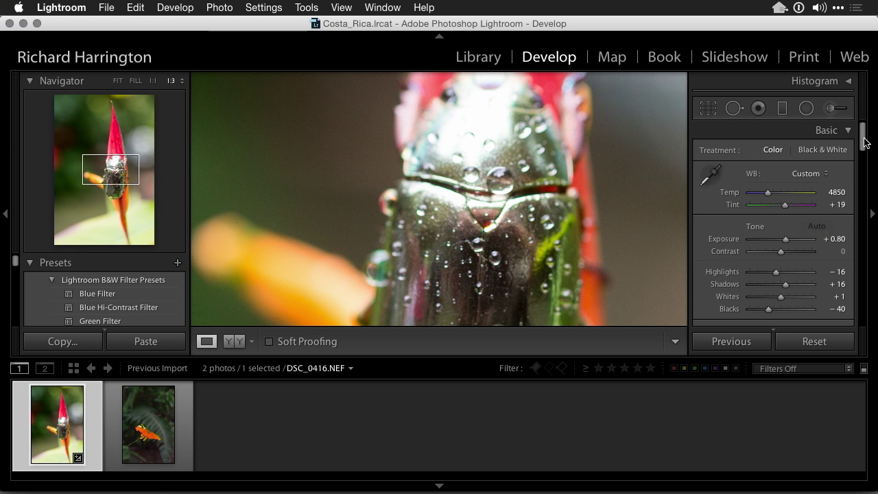
{"action": "left_click_drag", "start_coordinate": [865, 132], "coordinate": [866, 152]}
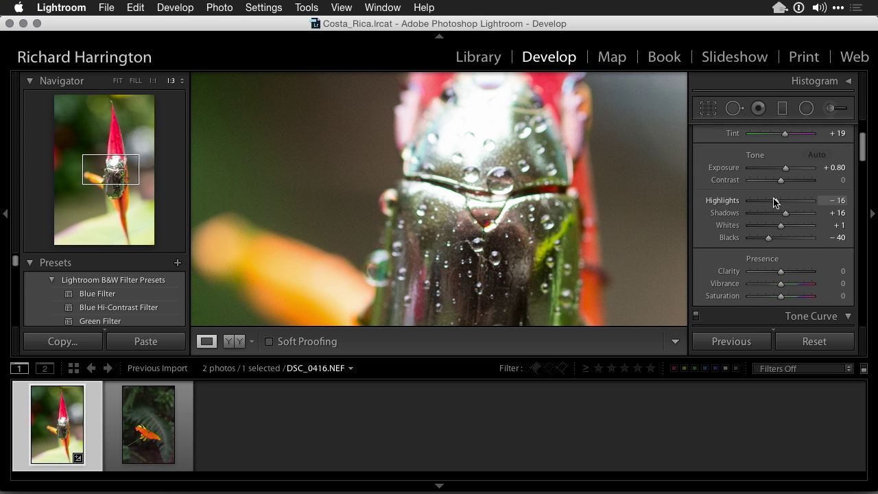
{"action": "left_click_drag", "start_coordinate": [776, 200], "coordinate": [797, 216]}
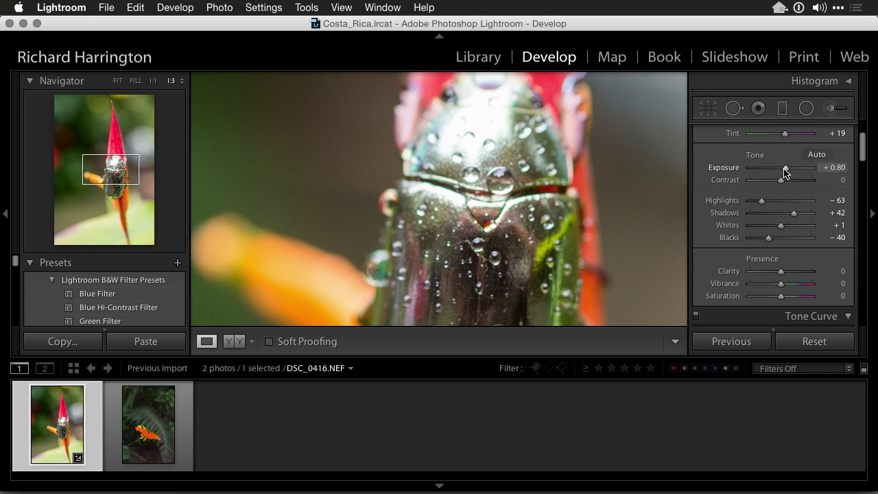
{"action": "key", "text": "alt"}
{"action": "left_click_drag", "start_coordinate": [786, 173], "coordinate": [783, 173]}
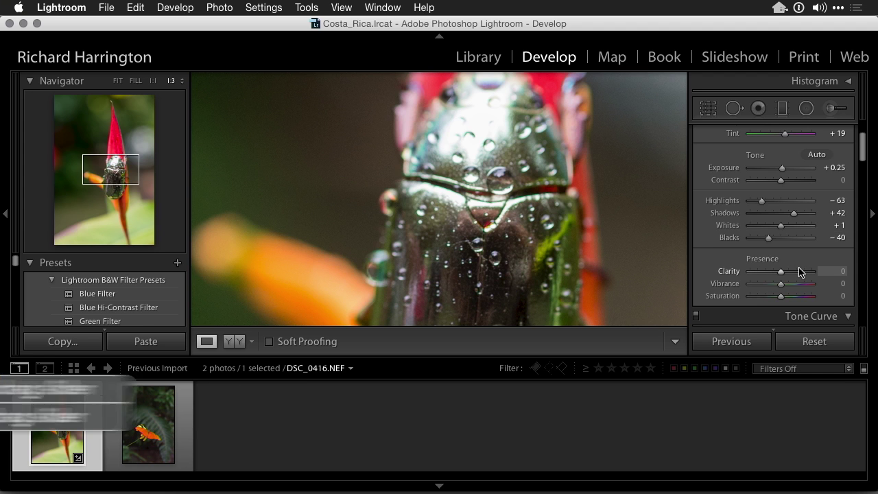
{"action": "left_click_drag", "start_coordinate": [785, 272], "coordinate": [804, 279]}
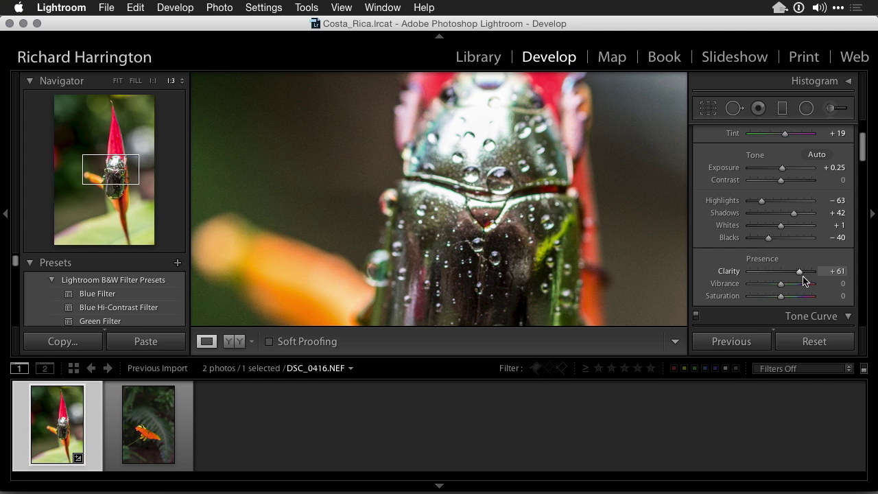
{"action": "mouse_move", "coordinate": [804, 280]}
{"action": "left_mouse_down"}
{"action": "mouse_move", "coordinate": [825, 276]}
{"action": "mouse_move", "coordinate": [797, 274]}
{"action": "mouse_move", "coordinate": [789, 288]}
{"action": "left_mouse_up"}
- Show the histogram, fit the photo, and rework Highlights, Exposure (about +0.45), Whites and Blacks
{"action": "key", "text": "super+0"}
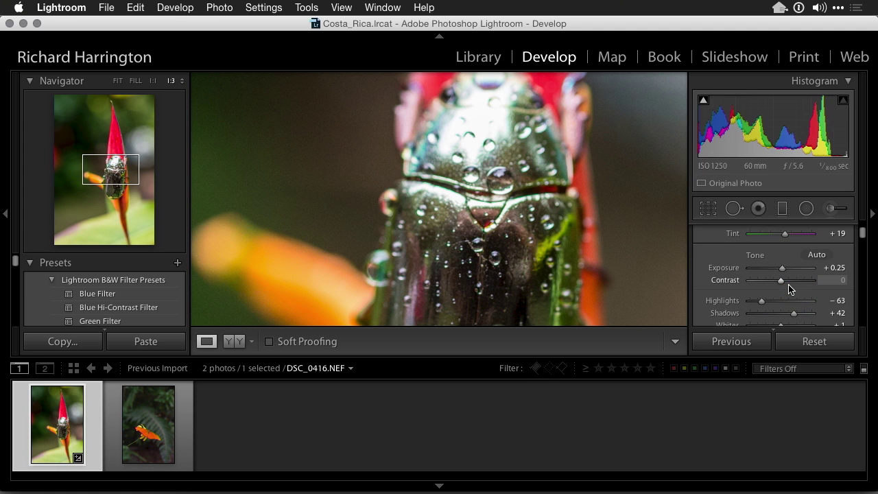
{"action": "key", "text": "minus"}
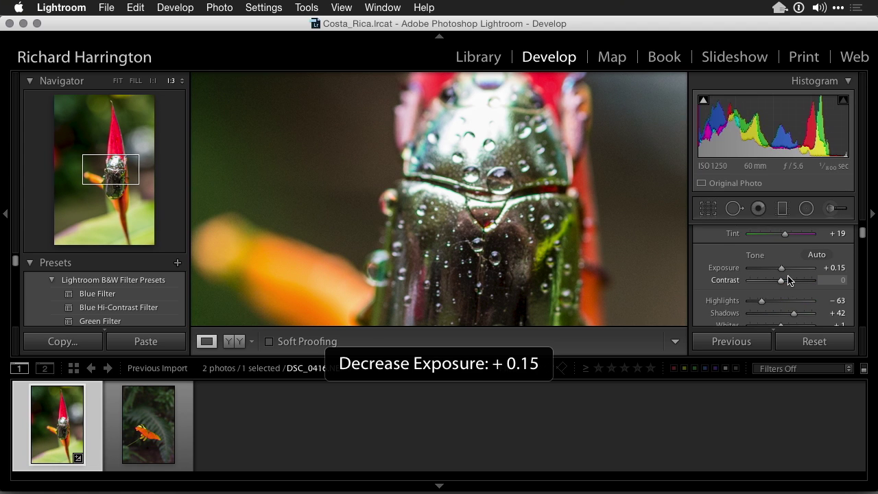
{"action": "left_click", "coordinate": [629, 205]}
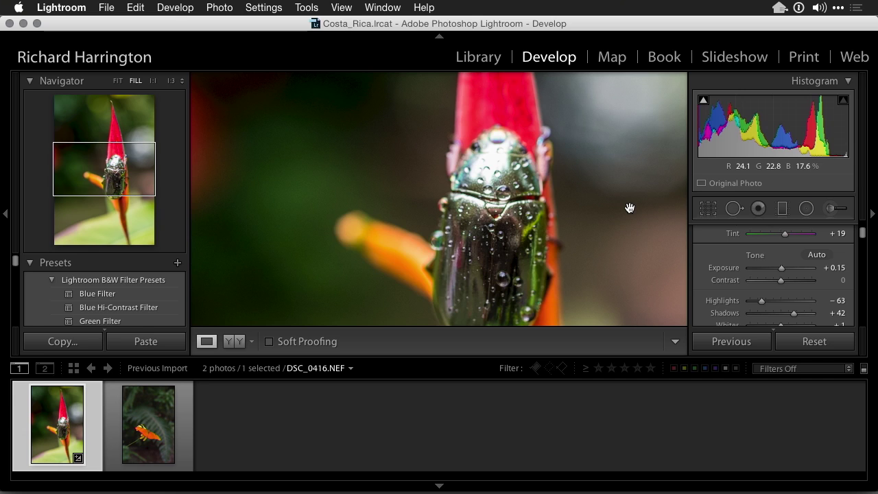
{"action": "key", "text": "super+minus"}
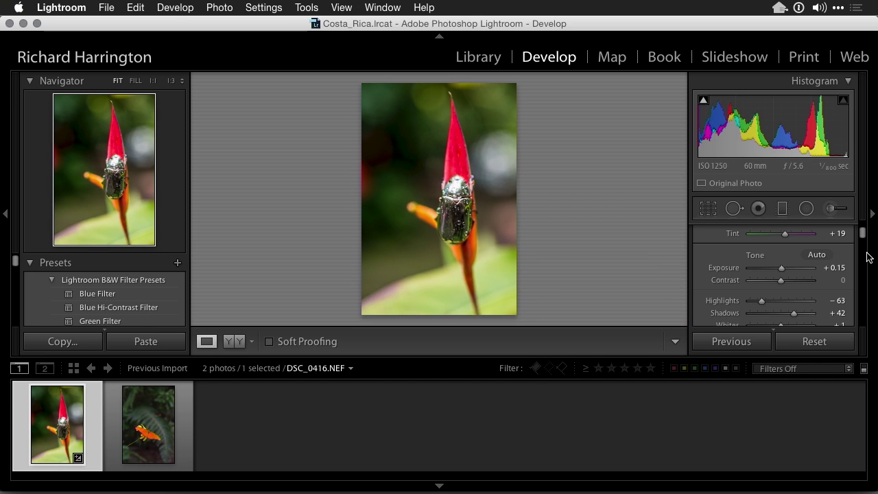
{"action": "scroll", "coordinate": [820, 269], "scroll_direction": "down", "scroll_amount": 1}
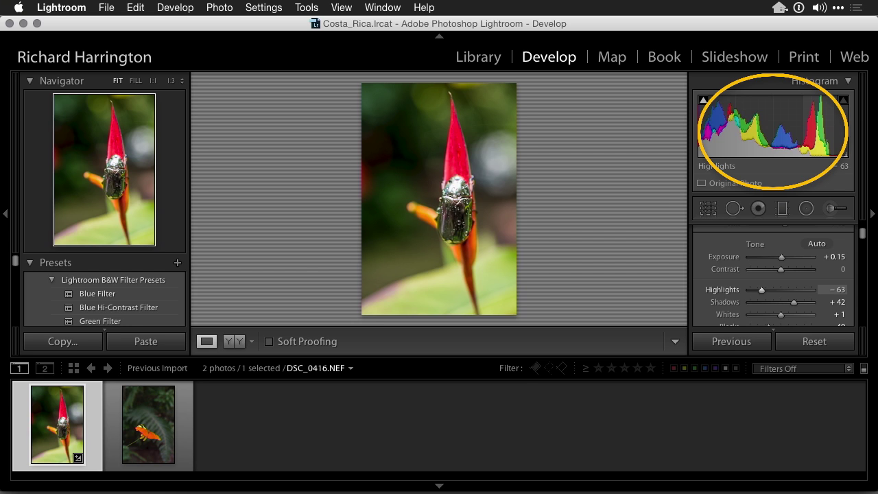
{"action": "left_click_drag", "start_coordinate": [819, 127], "coordinate": [844, 127]}
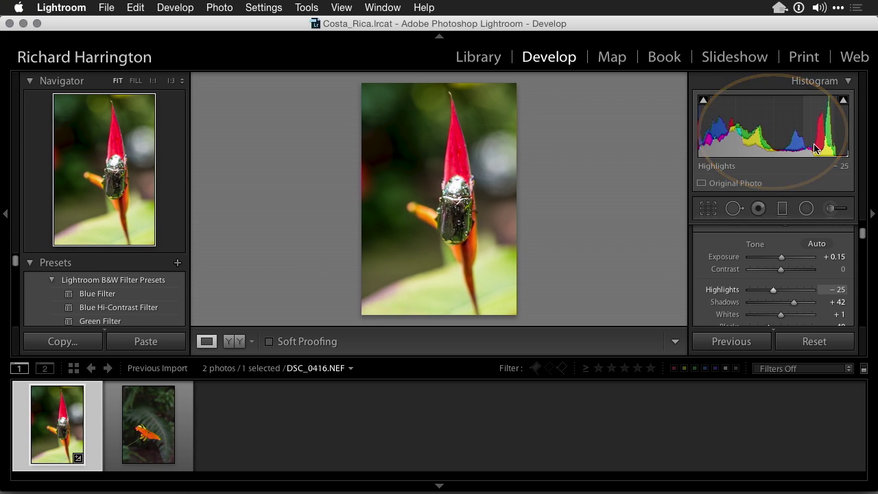
{"action": "left_click_drag", "start_coordinate": [737, 142], "coordinate": [751, 142]}
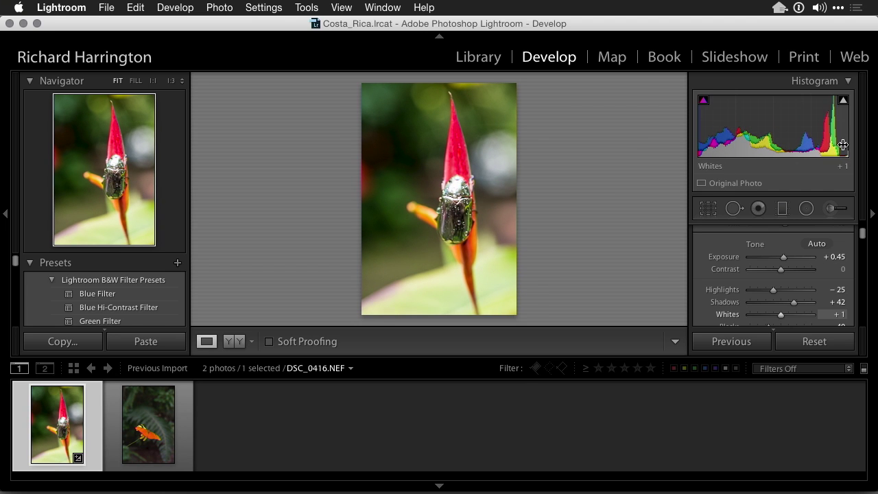
{"action": "left_click_drag", "start_coordinate": [823, 127], "coordinate": [811, 127]}
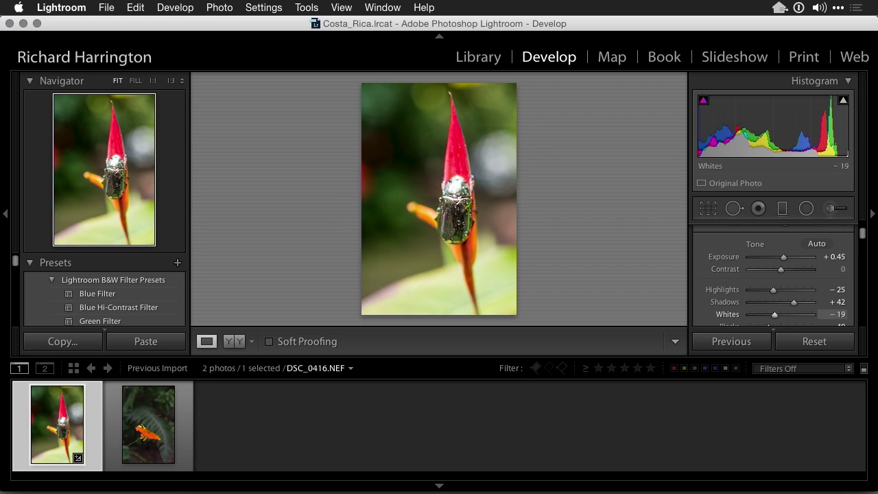
{"action": "left_click_drag", "start_coordinate": [704, 147], "coordinate": [766, 154]}
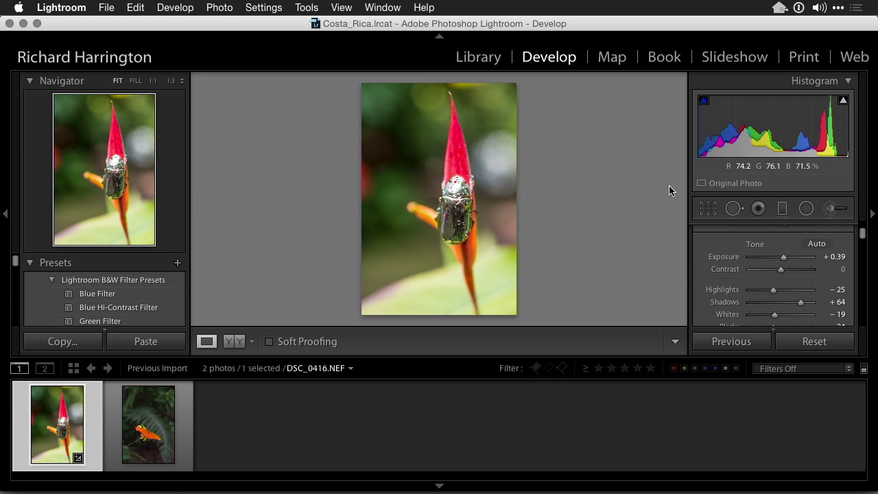
- Settle tones at Highlights −47, Whites −23, Blacks −53, Shadows +64 and Exposure +0.39
{"action": "scroll", "coordinate": [865, 238], "scroll_direction": "down", "scroll_amount": 3}
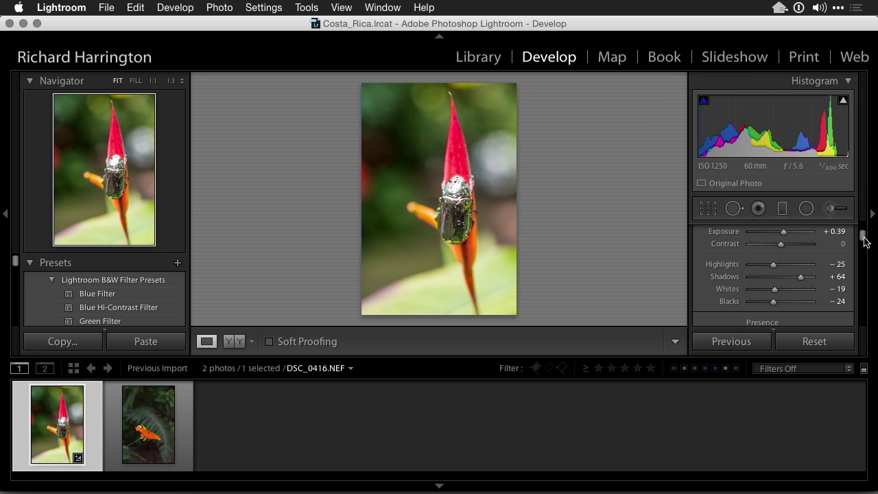
{"action": "scroll", "coordinate": [863, 240], "scroll_direction": "up", "scroll_amount": 2}
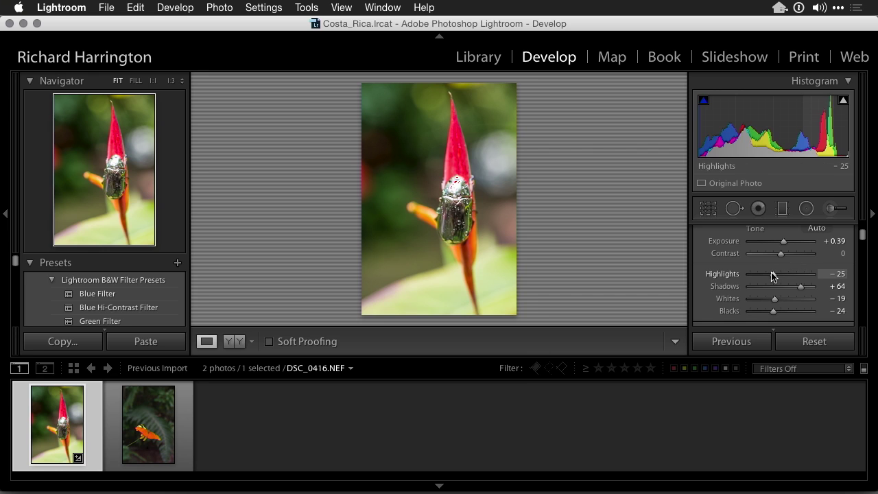
{"action": "left_click_drag", "start_coordinate": [771, 275], "coordinate": [767, 276]}
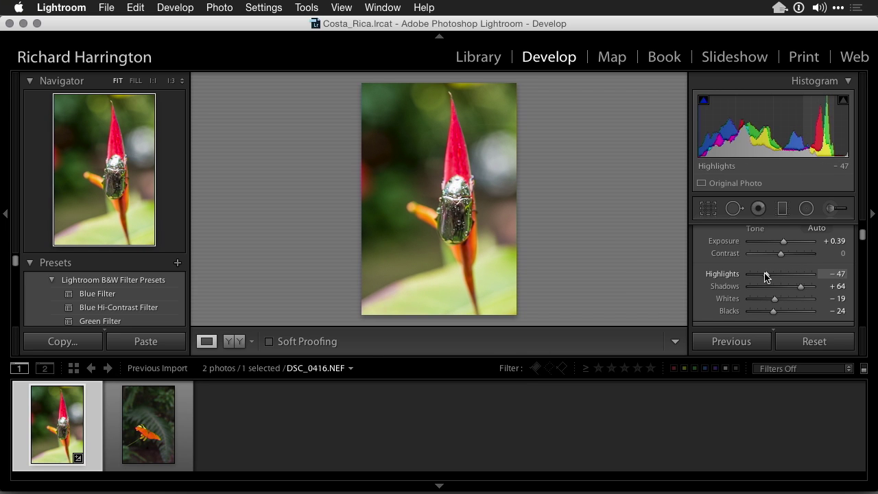
{"action": "left_click_drag", "start_coordinate": [777, 305], "coordinate": [762, 314]}
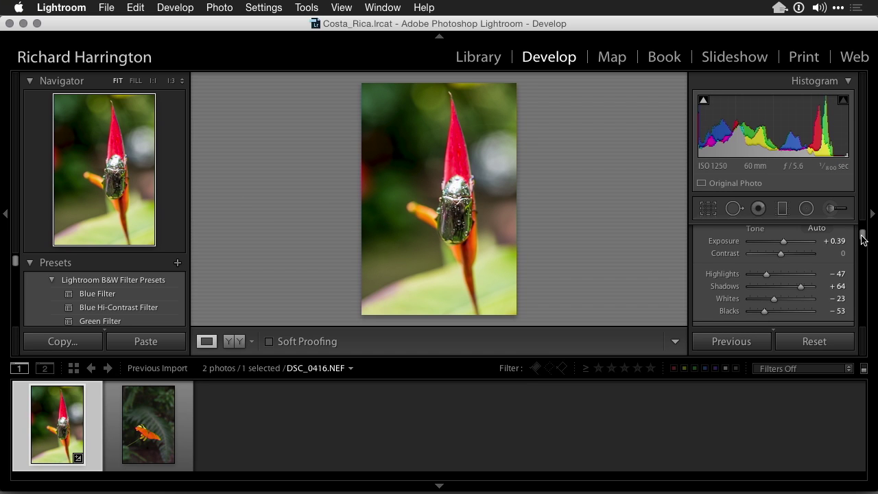
{"action": "left_click_drag", "start_coordinate": [863, 238], "coordinate": [863, 245]}
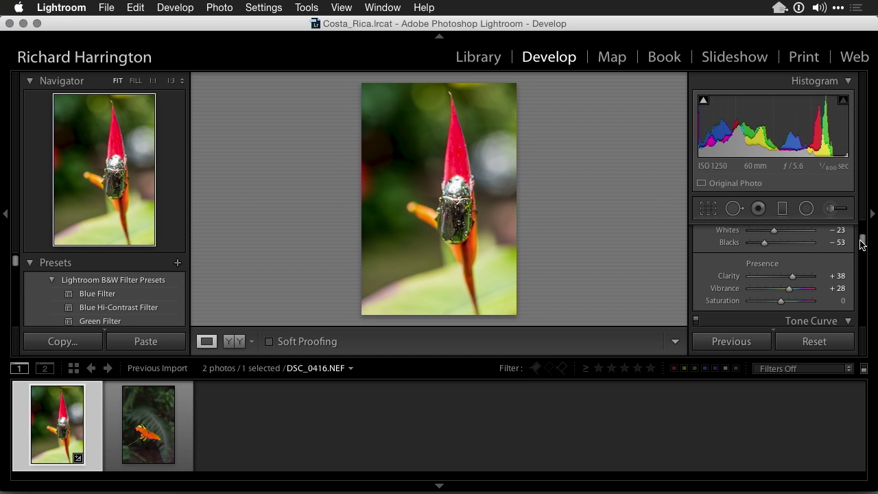
- Drag on the photo with the Tone Curve targeted tool to set Shadows −69 and Lights +10
{"action": "left_click", "coordinate": [849, 84]}
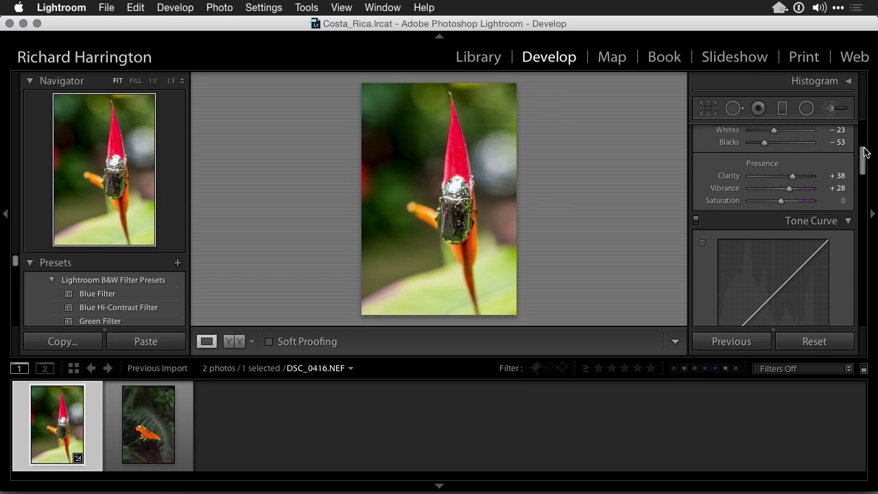
{"action": "left_click_drag", "start_coordinate": [862, 166], "coordinate": [857, 180]}
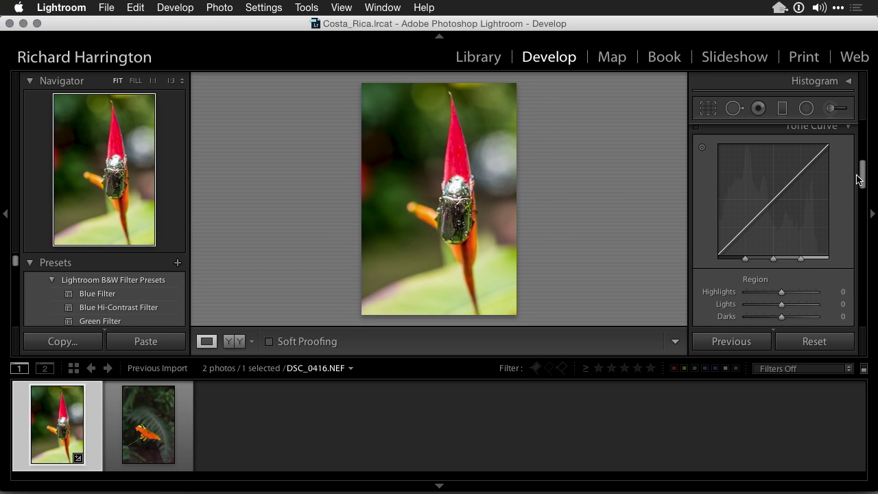
{"action": "left_click", "coordinate": [701, 147]}
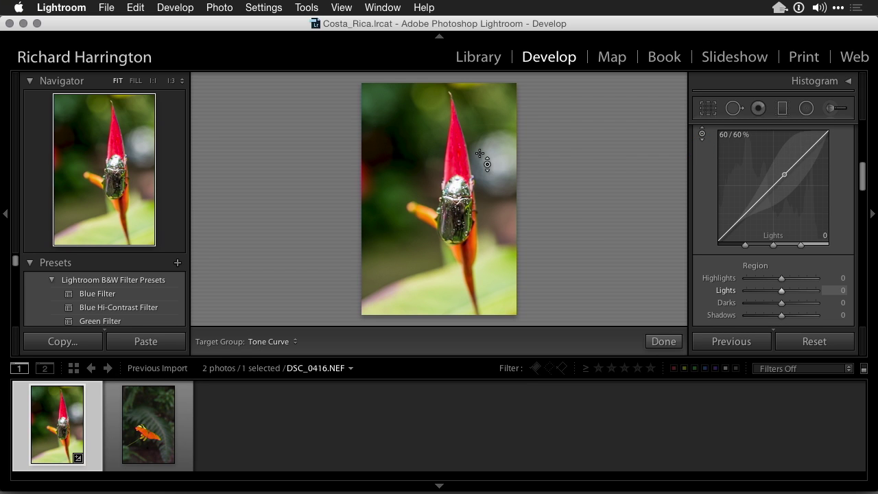
{"action": "left_click_drag", "start_coordinate": [384, 179], "coordinate": [384, 225]}
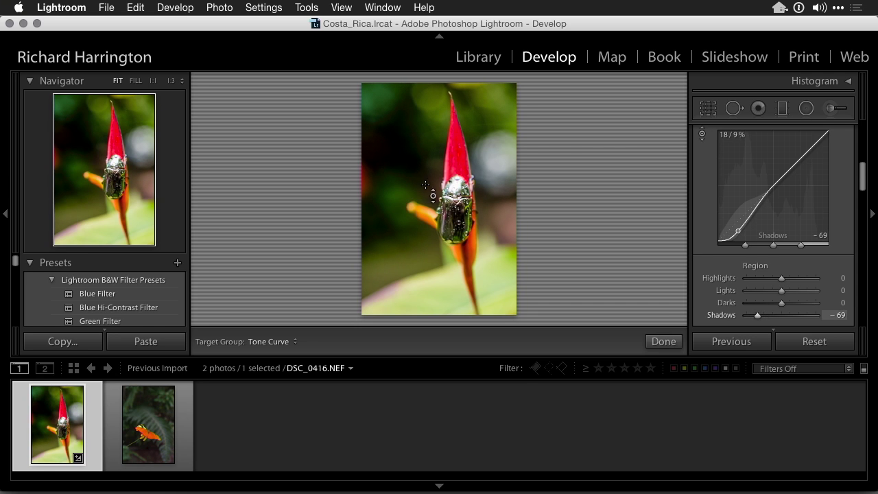
{"action": "left_click_drag", "start_coordinate": [498, 176], "coordinate": [498, 169]}
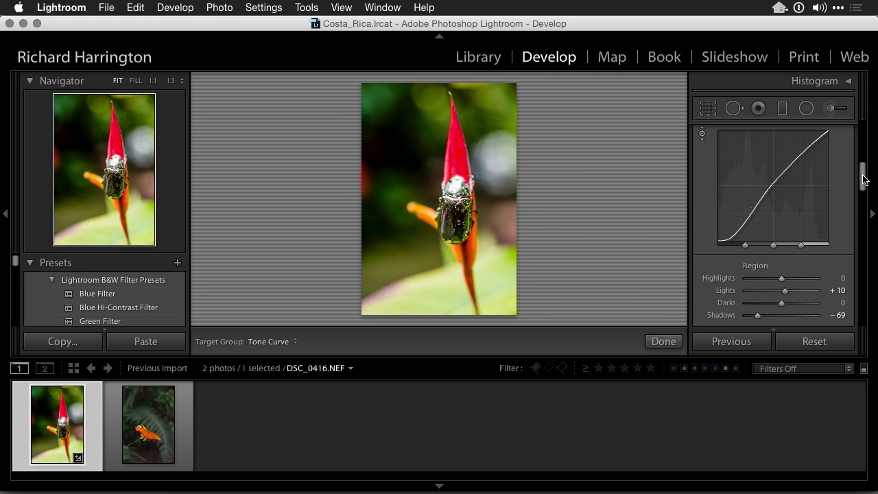
{"action": "left_click_drag", "start_coordinate": [862, 175], "coordinate": [863, 211]}
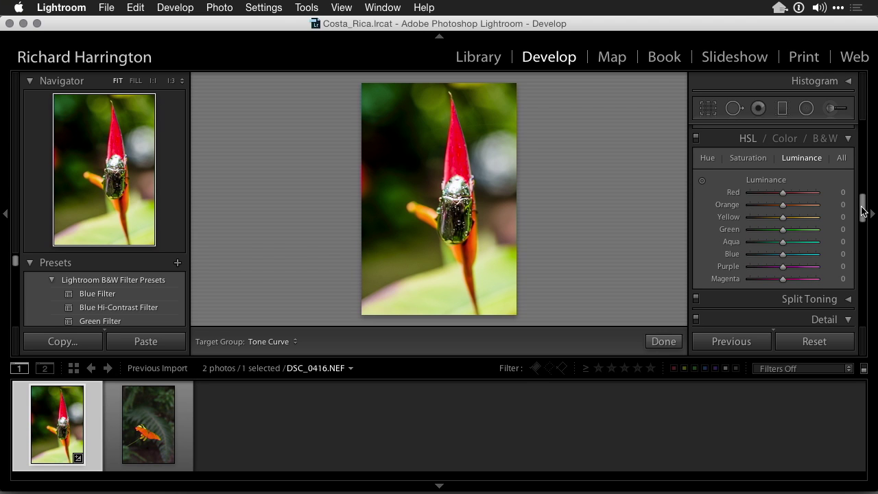
- Darken the red stalk with the HSL Luminance targeted tool to Red −58 and Orange −12
{"action": "key", "text": "z"}
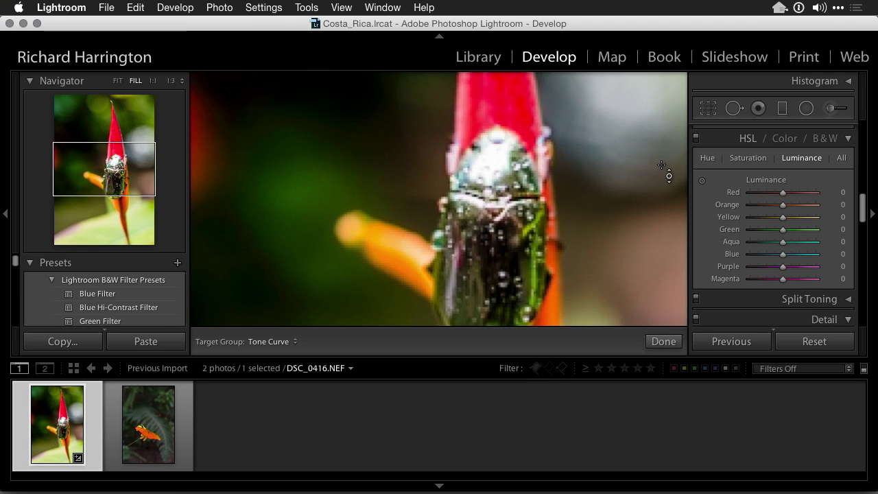
{"action": "left_click", "coordinate": [702, 183]}
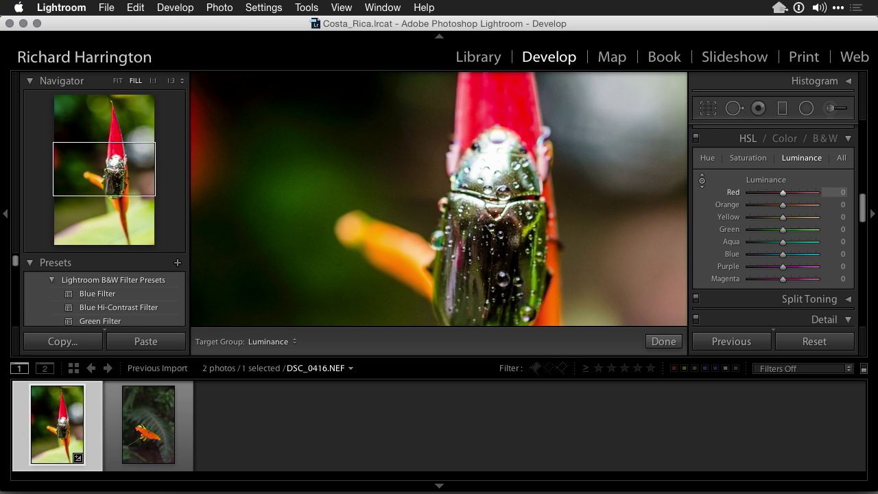
{"action": "left_click_drag", "start_coordinate": [494, 103], "coordinate": [494, 149]}
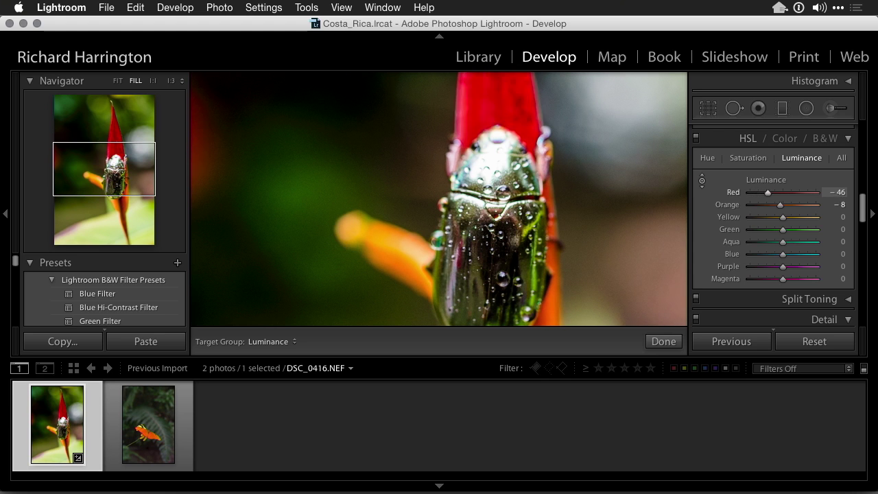
{"action": "mouse_move", "coordinate": [494, 117]}
{"action": "left_mouse_down"}
{"action": "mouse_move", "coordinate": [494, 93]}
{"action": "mouse_move", "coordinate": [494, 120]}
{"action": "left_mouse_up"}
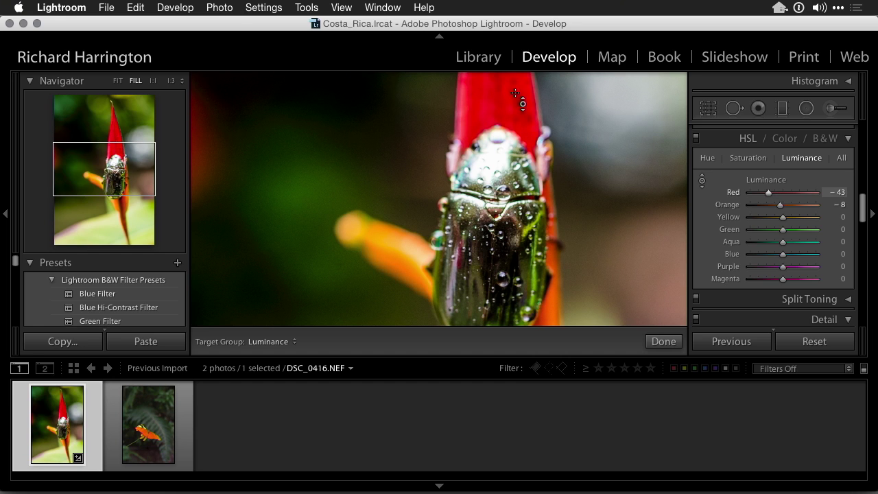
{"action": "left_click_drag", "start_coordinate": [516, 97], "coordinate": [516, 120]}
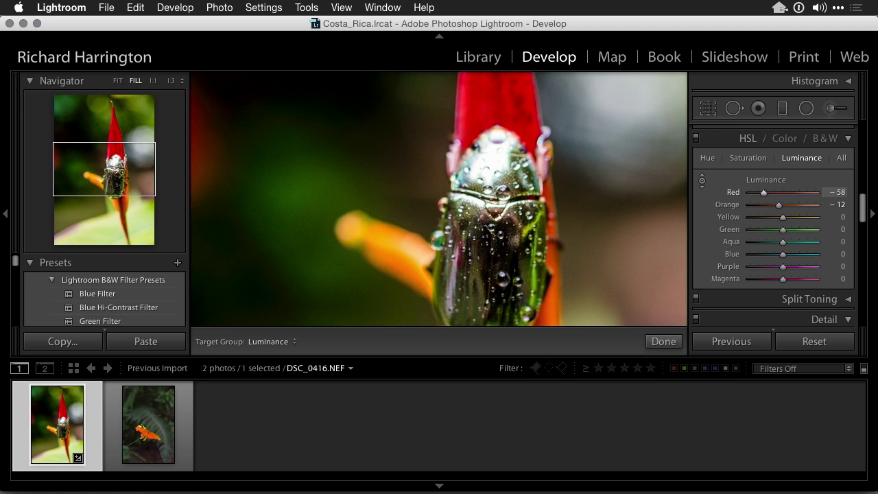
{"action": "left_click", "coordinate": [129, 170]}
{"action": "left_click_drag", "start_coordinate": [128, 171], "coordinate": [122, 207]}
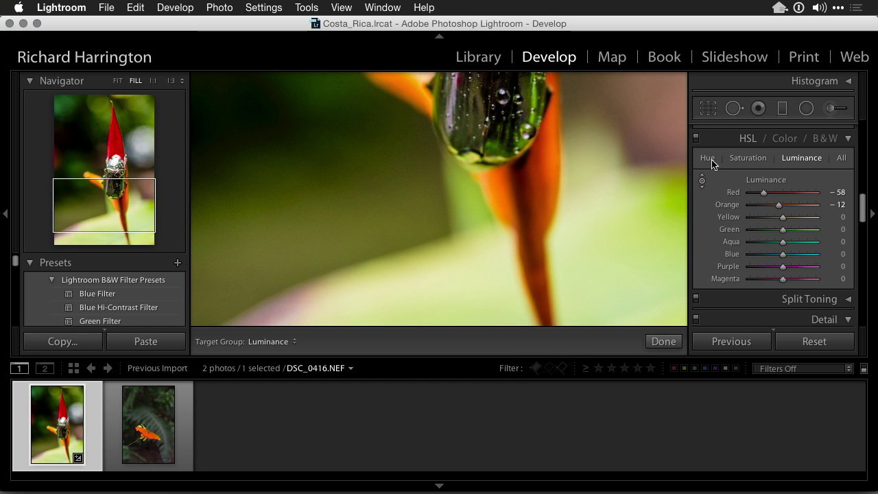
- Lower HSL saturation on the orange stalk to Orange −33 and Red −6
{"action": "left_click", "coordinate": [749, 159]}
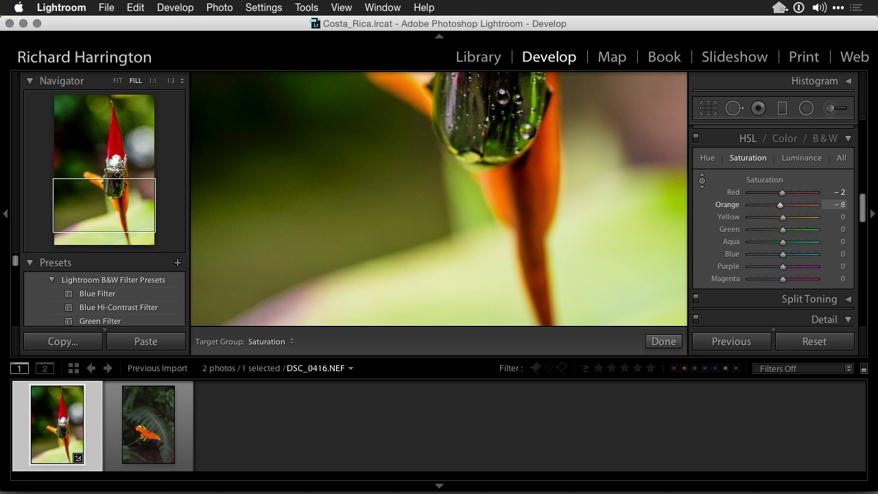
{"action": "left_click_drag", "start_coordinate": [550, 154], "coordinate": [550, 151]}
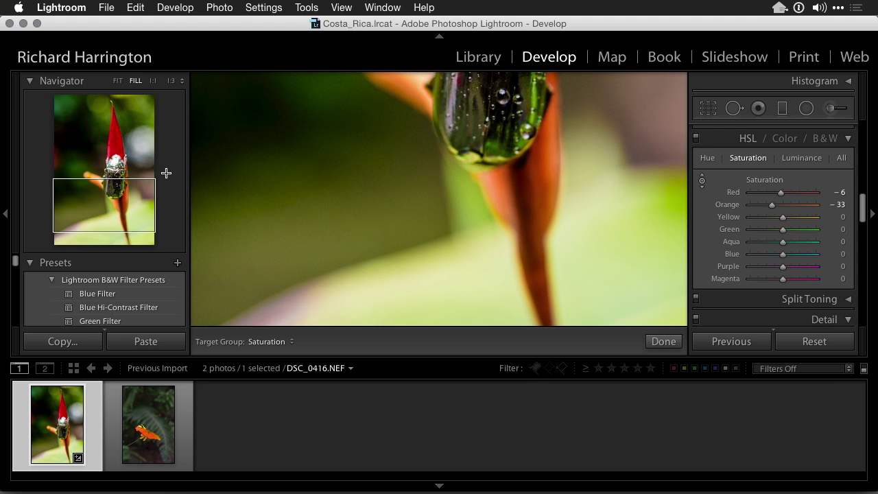
{"action": "left_click_drag", "start_coordinate": [145, 202], "coordinate": [68, 104]}
{"action": "key", "text": "z"}
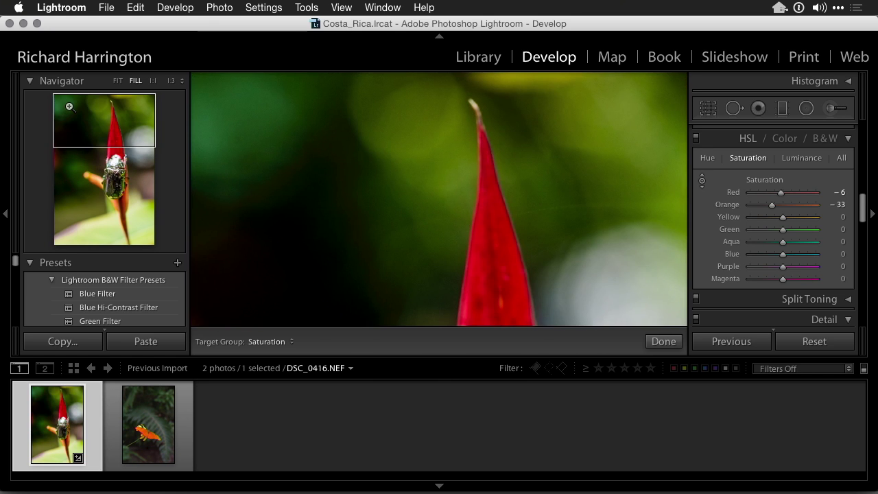
- Shift the background greens' HSL hue with the targeted tool to Green +20 and Aqua +3
{"action": "left_click", "coordinate": [702, 181]}
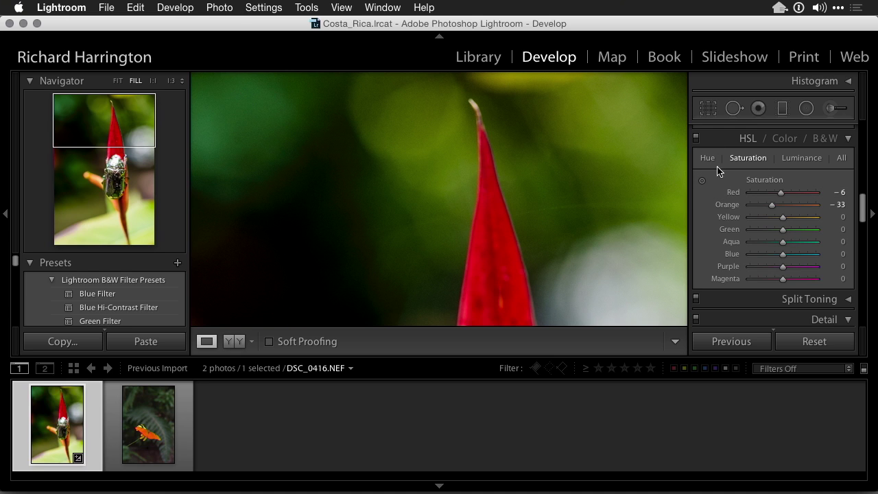
{"action": "left_click", "coordinate": [702, 183]}
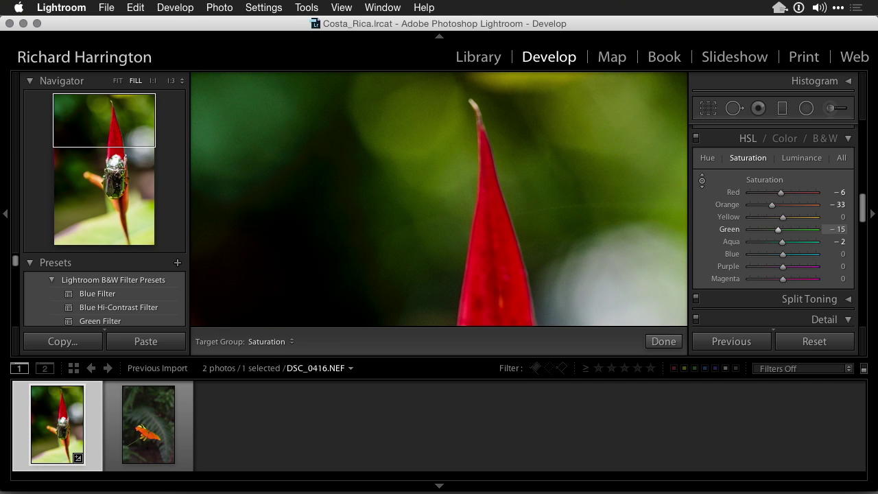
{"action": "left_click_drag", "start_coordinate": [308, 206], "coordinate": [309, 247]}
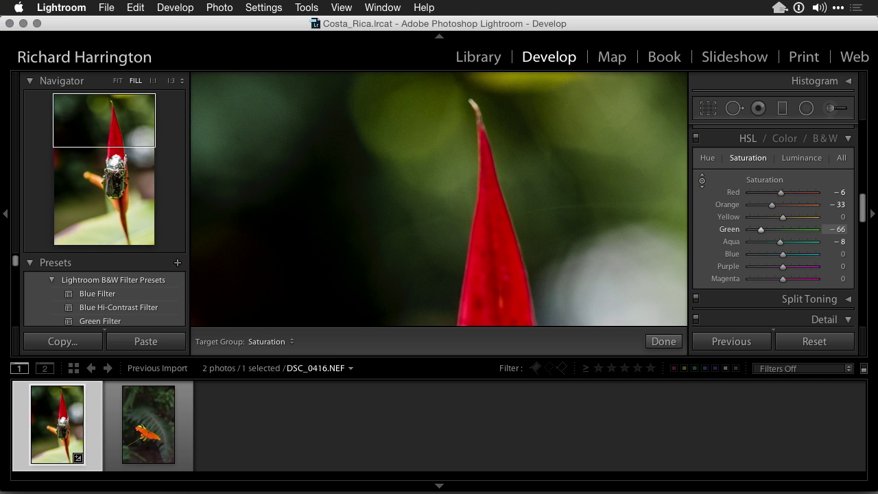
{"action": "left_click", "coordinate": [795, 159]}
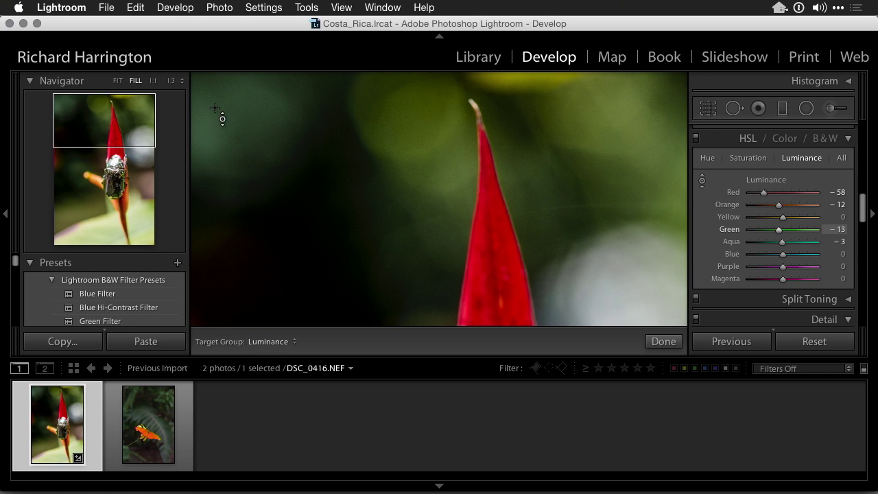
{"action": "left_click", "coordinate": [708, 158]}
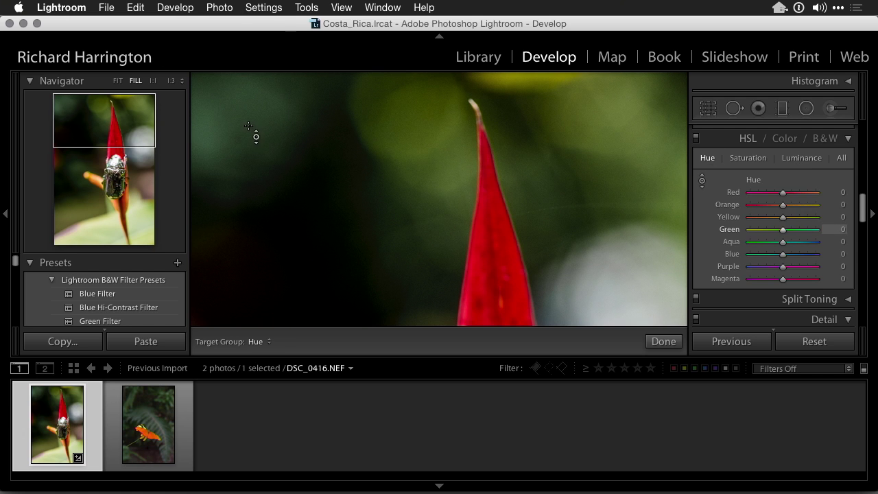
{"action": "left_click_drag", "start_coordinate": [384, 192], "coordinate": [385, 155]}
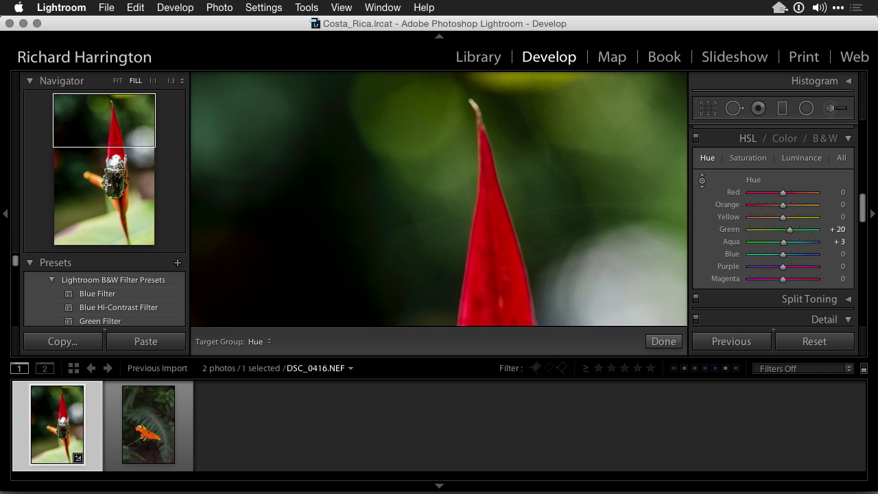
- Bring up the Detail panel and zoom to 1:1, then 1:3, centred on the water-droplet beetle
{"action": "left_click", "coordinate": [118, 80]}
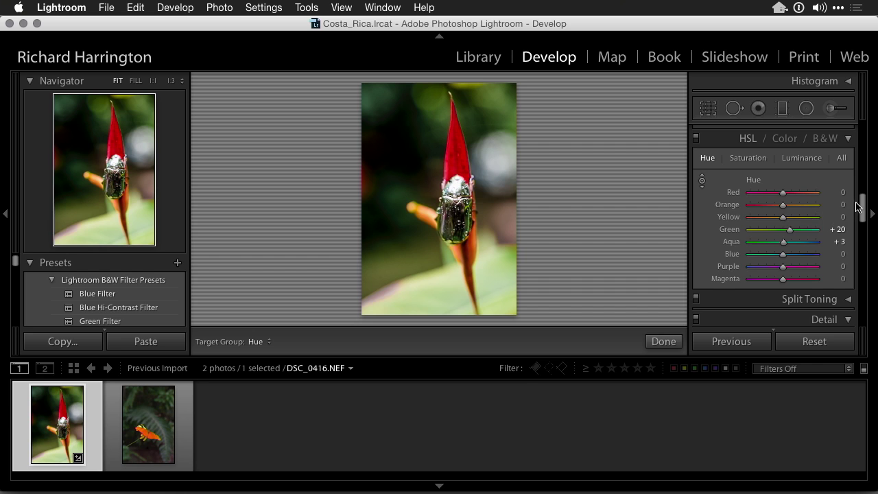
{"action": "left_click_drag", "start_coordinate": [864, 215], "coordinate": [862, 242]}
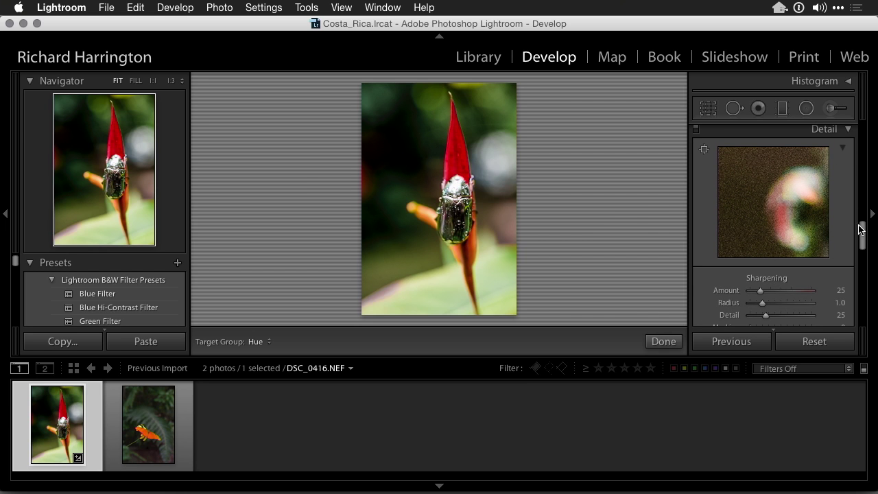
{"action": "left_click_drag", "start_coordinate": [863, 235], "coordinate": [863, 232]}
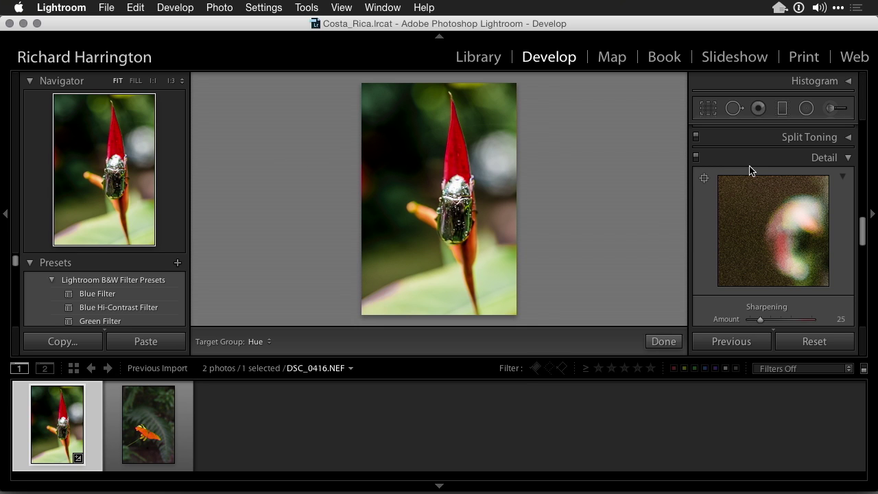
{"action": "left_click", "coordinate": [705, 178]}
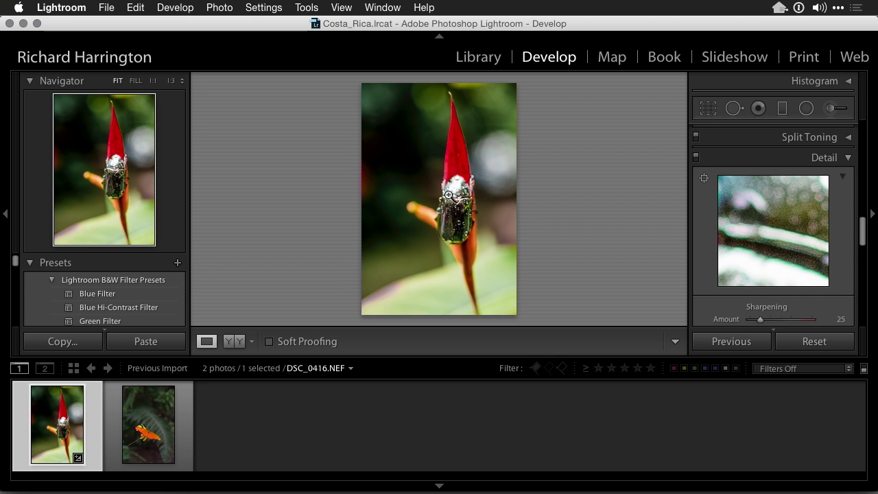
{"action": "left_click", "coordinate": [152, 83]}
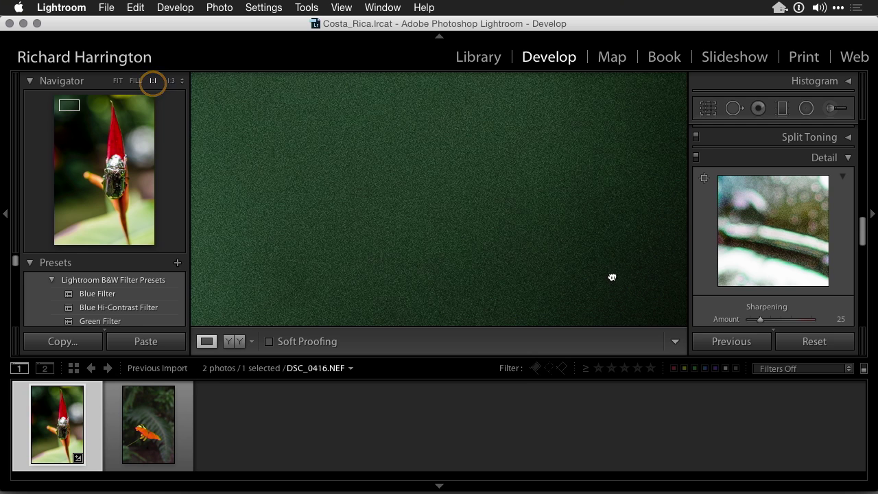
{"action": "left_click_drag", "start_coordinate": [625, 288], "coordinate": [457, 172]}
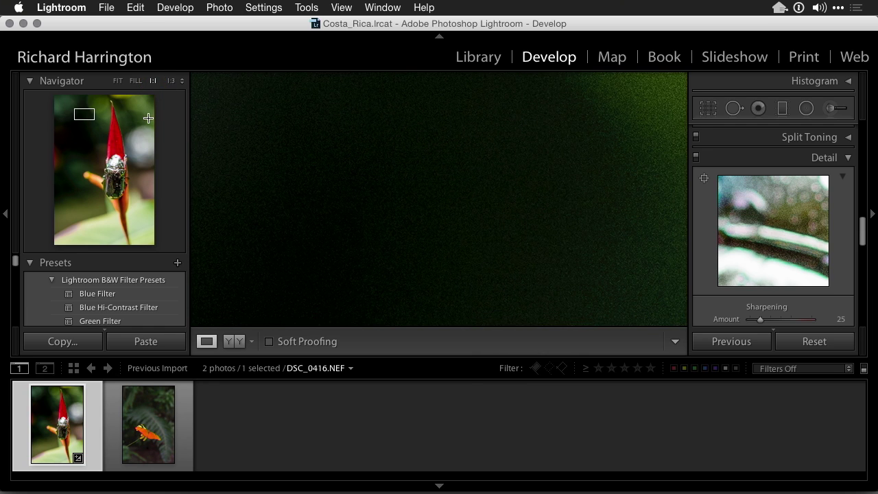
{"action": "left_click_drag", "start_coordinate": [85, 116], "coordinate": [111, 169]}
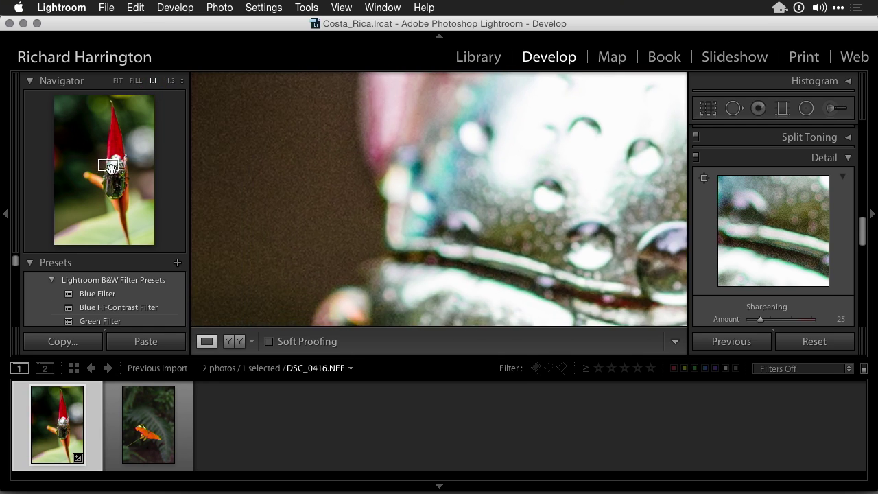
{"action": "left_click", "coordinate": [172, 83]}
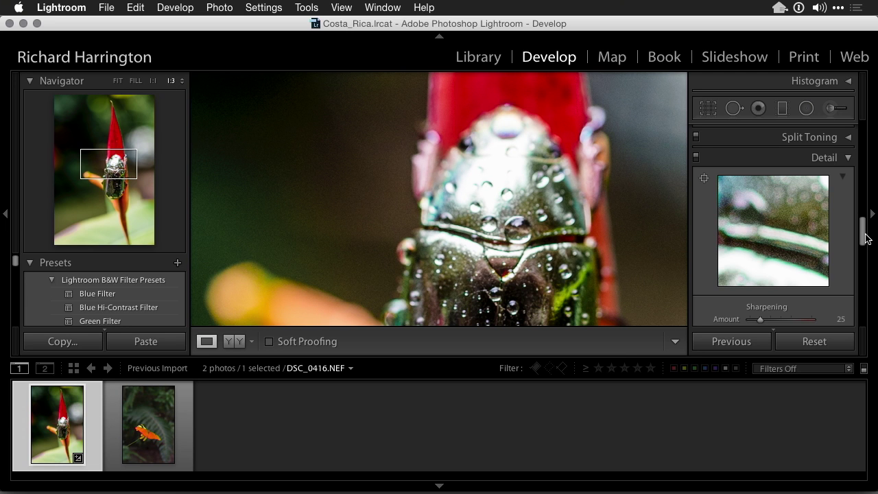
{"action": "left_click_drag", "start_coordinate": [866, 238], "coordinate": [865, 248]}
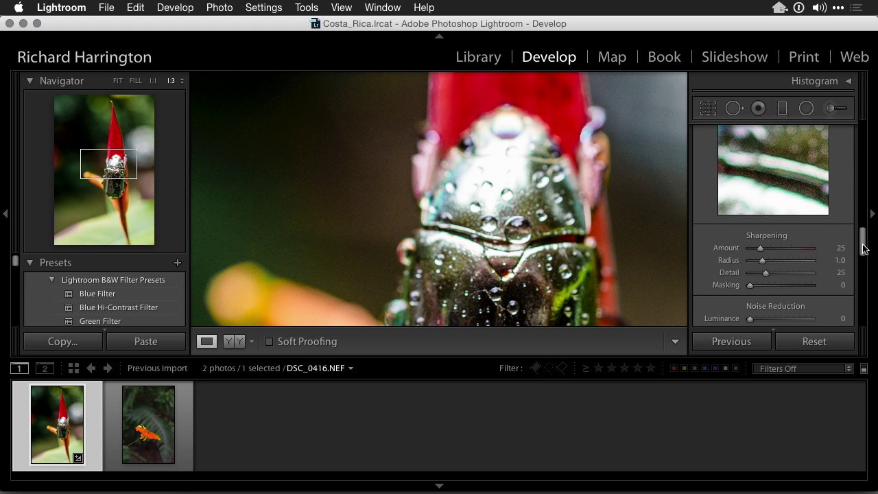
- Set sharpening to Amount 131, Radius 2.2, Detail 75, Masking 67, and Luminance noise reduction to 10
{"action": "left_click_drag", "start_coordinate": [772, 249], "coordinate": [787, 252]}
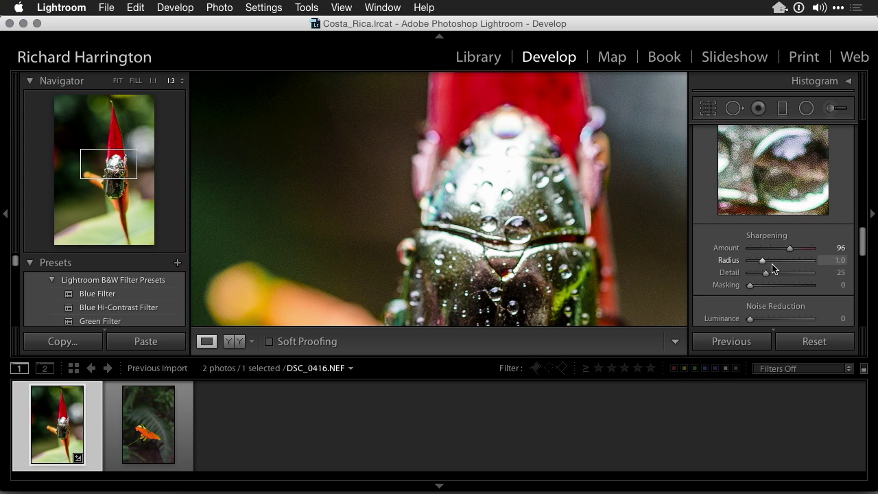
{"action": "left_click_drag", "start_coordinate": [768, 274], "coordinate": [793, 266]}
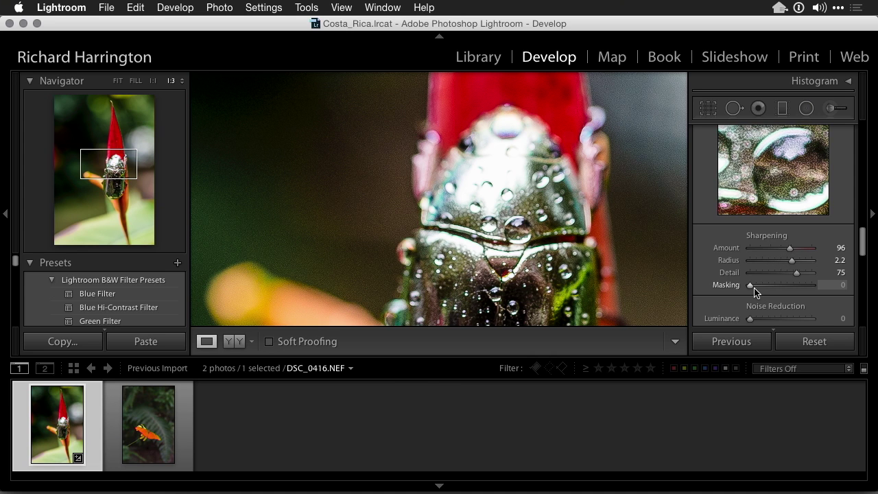
{"action": "left_click_drag", "start_coordinate": [753, 286], "coordinate": [785, 290], "text": "alt"}
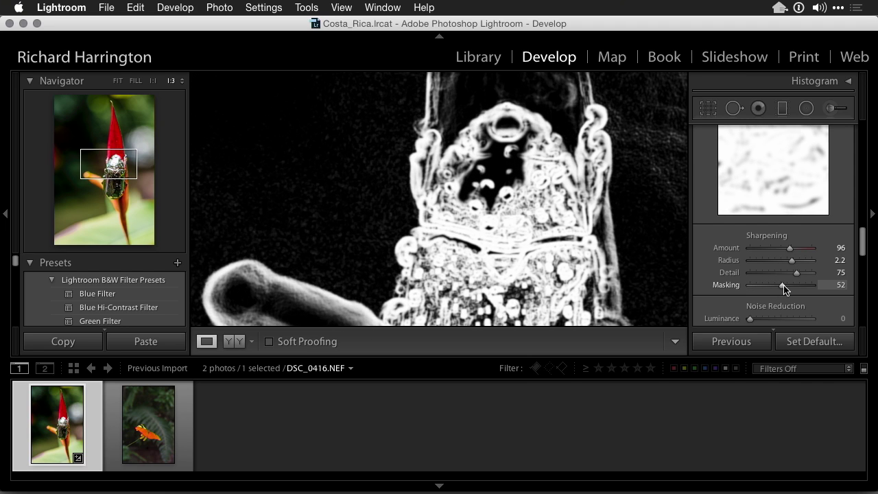
{"action": "left_click_drag", "start_coordinate": [785, 289], "coordinate": [794, 293], "text": "alt"}
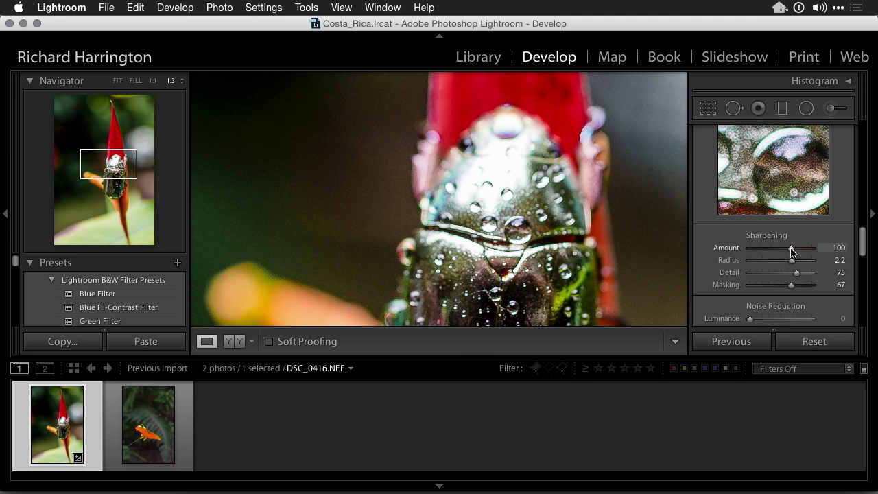
{"action": "mouse_move", "coordinate": [793, 252]}
{"action": "left_mouse_down"}
{"action": "mouse_move", "coordinate": [811, 249]}
{"action": "mouse_move", "coordinate": [741, 255]}
{"action": "mouse_move", "coordinate": [833, 257]}
{"action": "mouse_move", "coordinate": [726, 260]}
{"action": "mouse_move", "coordinate": [805, 256]}
{"action": "left_mouse_up"}
{"action": "left_click_drag", "start_coordinate": [863, 243], "coordinate": [862, 262]}
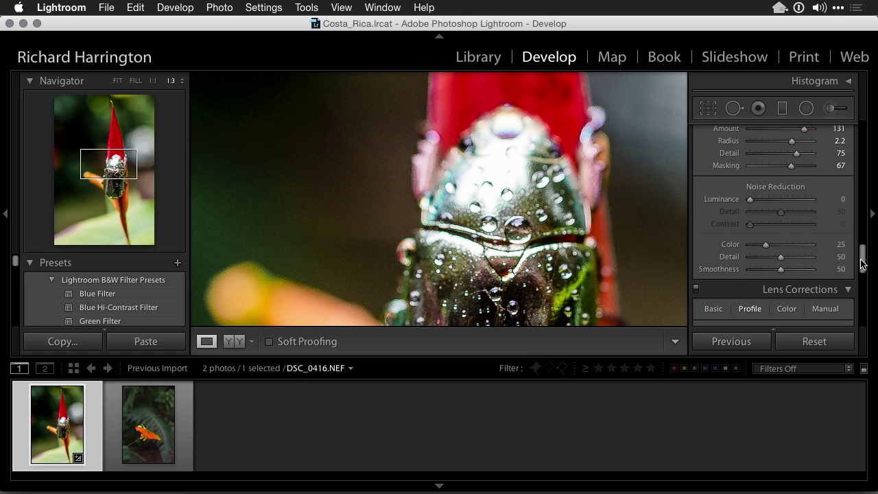
{"action": "mouse_move", "coordinate": [751, 200]}
{"action": "left_mouse_down"}
{"action": "mouse_move", "coordinate": [766, 207]}
{"action": "mouse_move", "coordinate": [753, 207]}
{"action": "mouse_move", "coordinate": [813, 208]}
{"action": "mouse_move", "coordinate": [750, 207]}
{"action": "mouse_move", "coordinate": [757, 209]}
{"action": "left_mouse_up"}
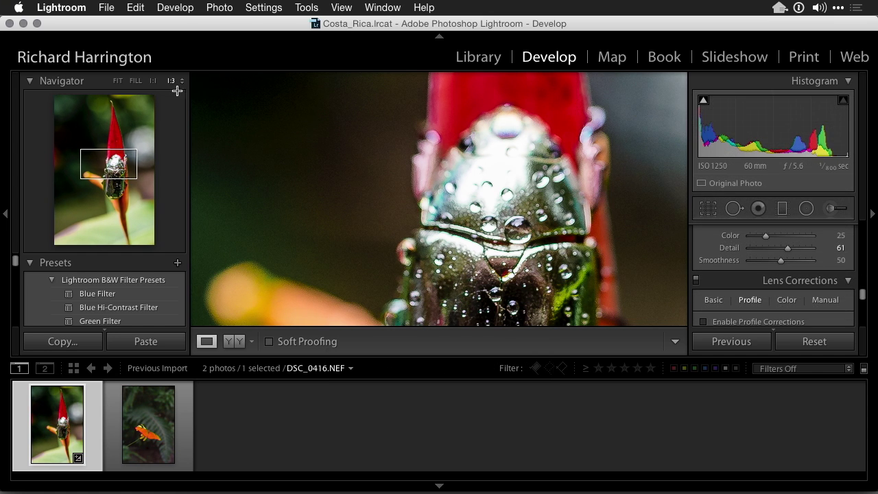
- Enable the Nikon lens profile correction on the beetle photo, toggling it repeatedly to compare, and leave it on
{"action": "left_click", "coordinate": [118, 81]}
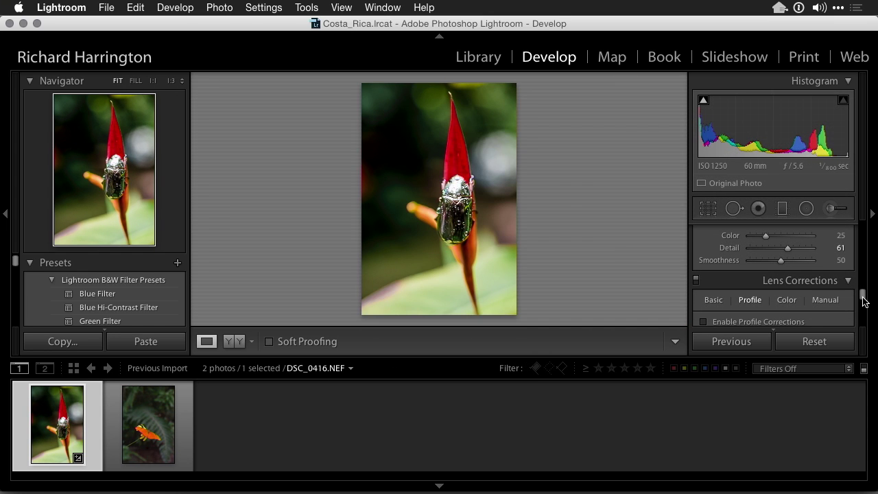
{"action": "left_click_drag", "start_coordinate": [864, 302], "coordinate": [864, 307]}
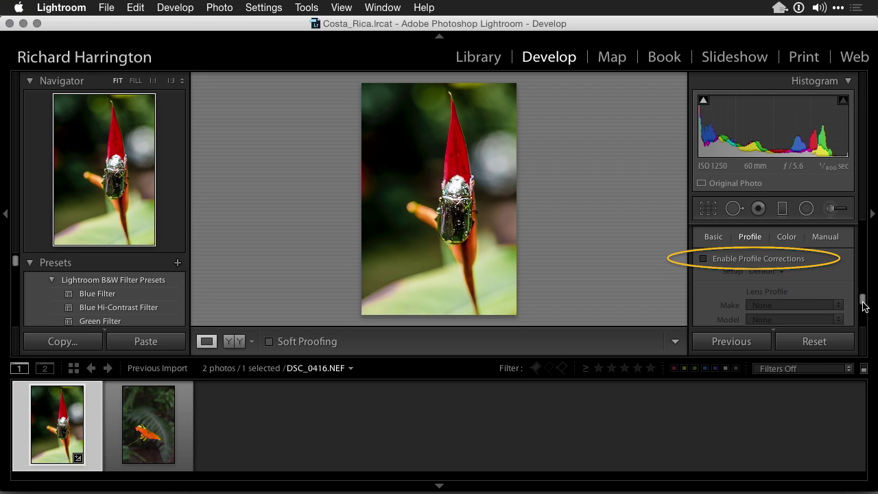
{"action": "left_click", "coordinate": [704, 259]}
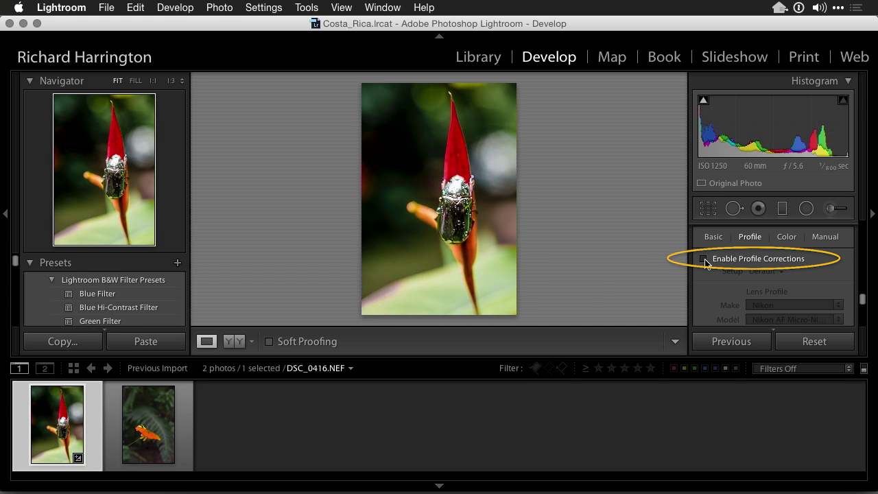
{"action": "left_click", "coordinate": [705, 260]}
{"action": "left_click", "coordinate": [705, 260]}
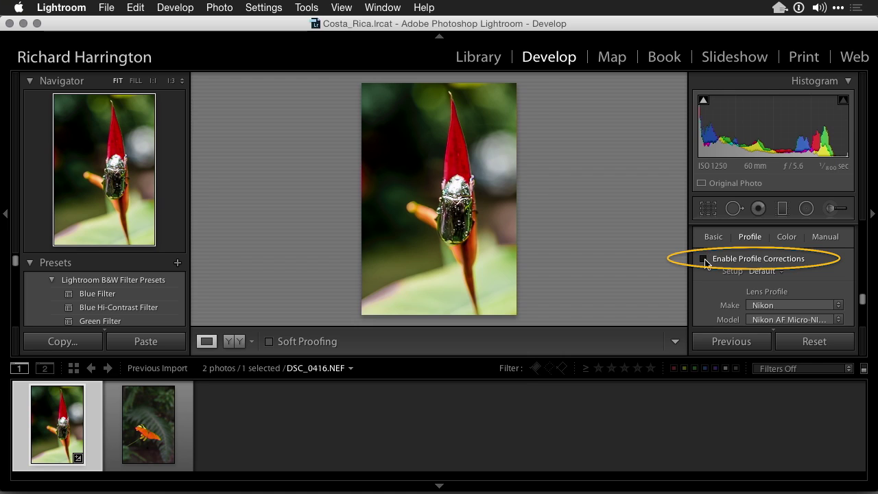
{"action": "left_click", "coordinate": [704, 260]}
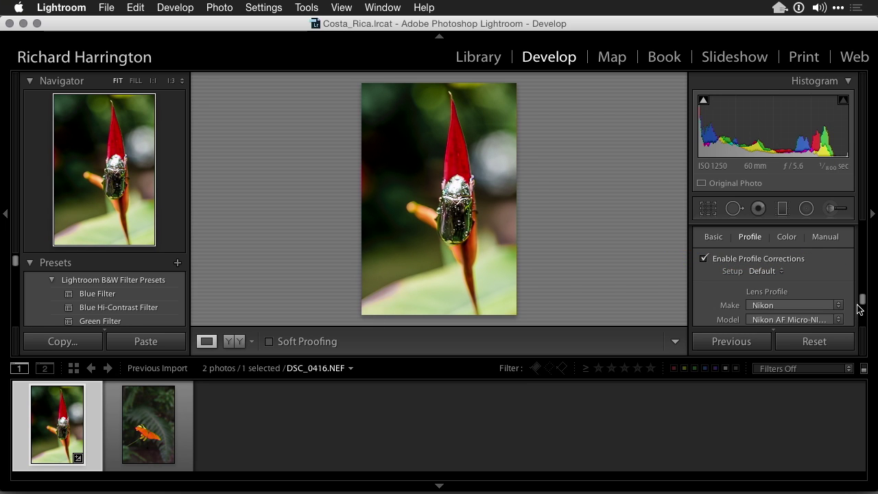
{"action": "left_click", "coordinate": [704, 260]}
{"action": "left_click", "coordinate": [705, 261]}
{"action": "left_click", "coordinate": [705, 260]}
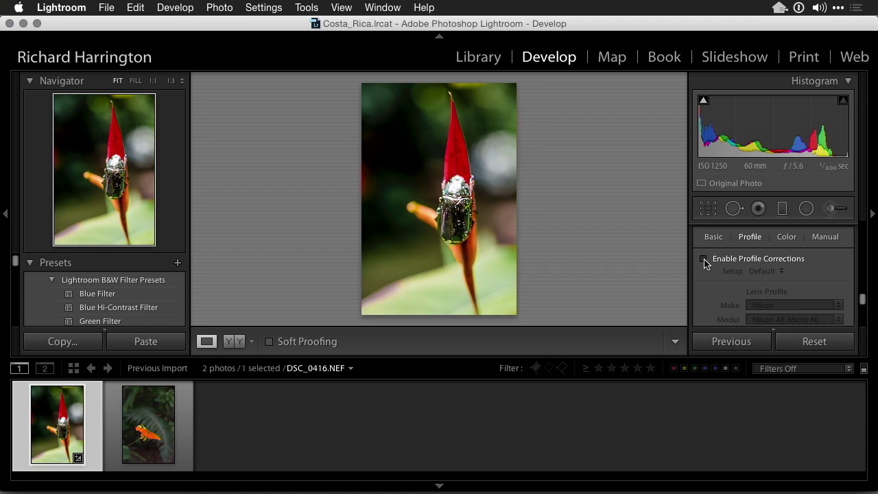
{"action": "left_click", "coordinate": [704, 260]}
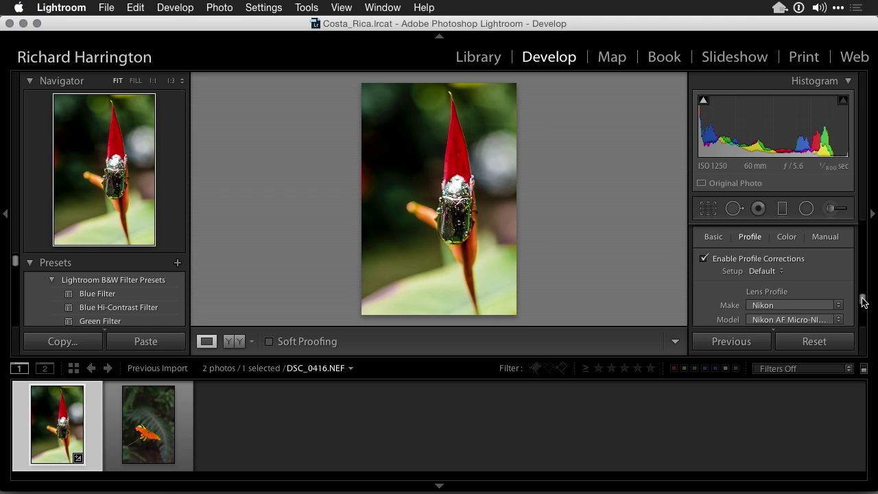
{"action": "left_click_drag", "start_coordinate": [863, 302], "coordinate": [875, 230]}
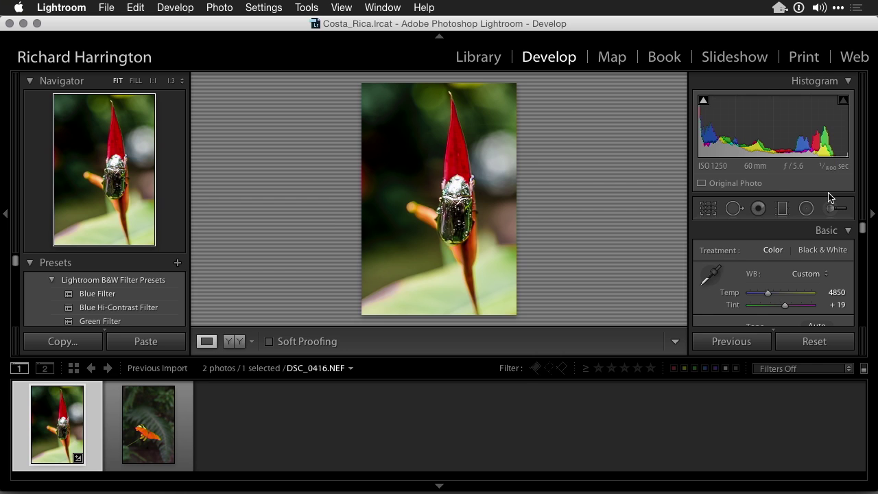
- Add a graduated filter rising from the photo's lower-left corner with lowered exposure
{"action": "left_click", "coordinate": [783, 212]}
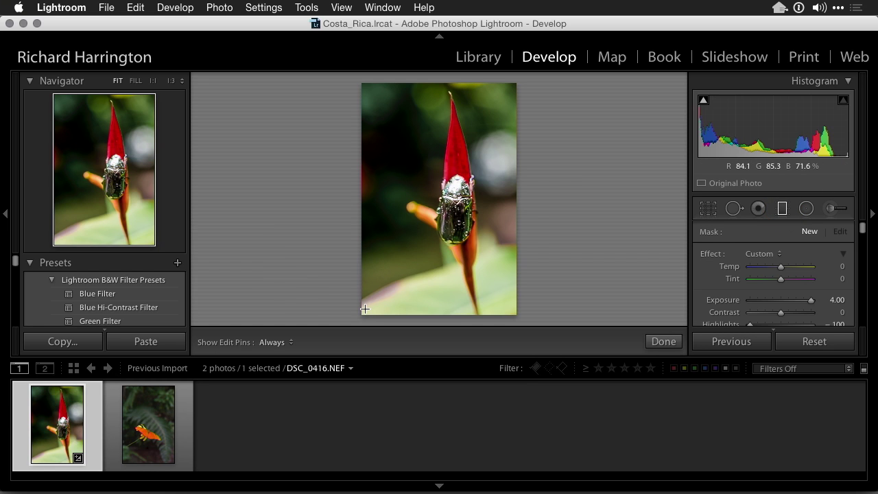
{"action": "left_click_drag", "start_coordinate": [363, 311], "coordinate": [441, 242]}
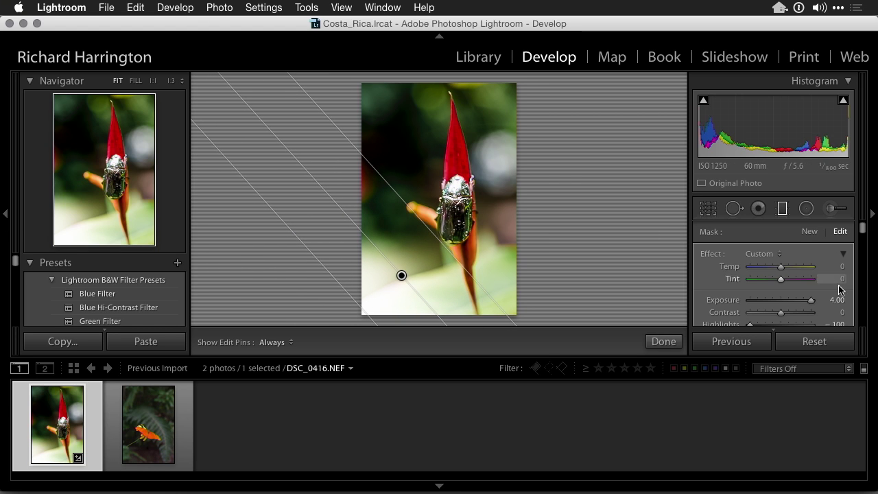
{"action": "left_click_drag", "start_coordinate": [812, 308], "coordinate": [775, 309]}
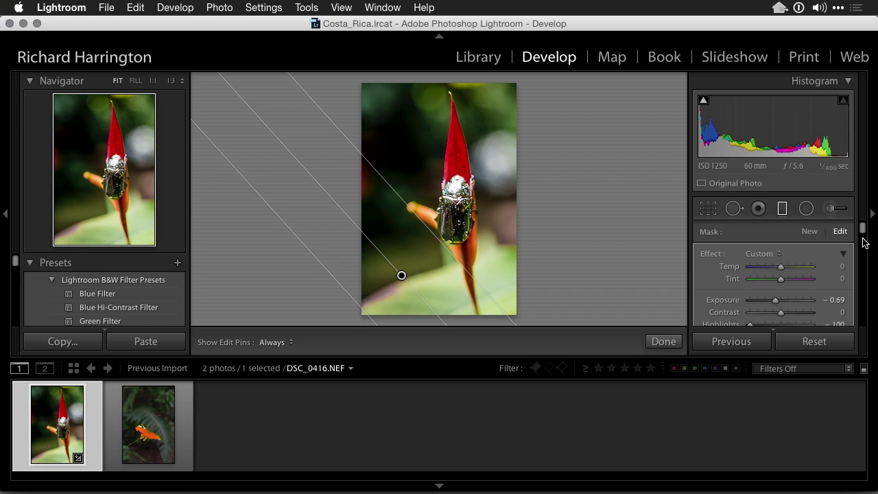
- Set the filter's Saturation to -24 and Clarity to -100, and add a -24 post-crop vignette
{"action": "scroll", "coordinate": [863, 239], "scroll_direction": "down", "scroll_amount": 5}
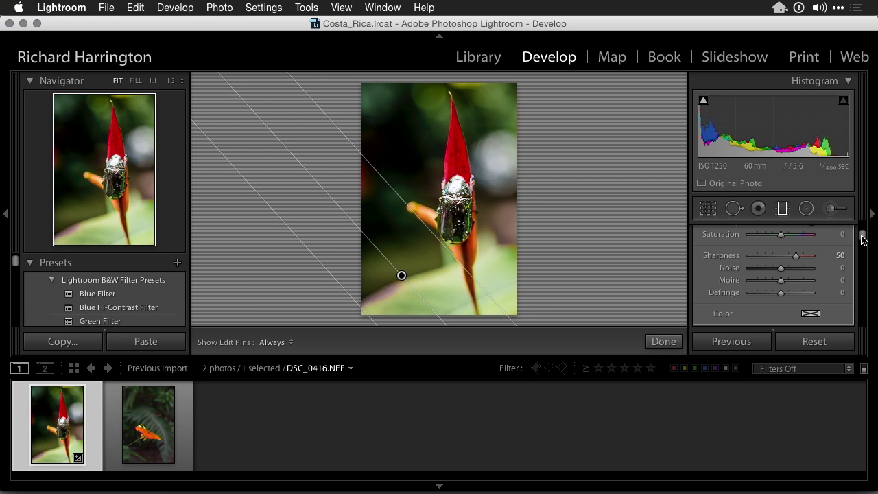
{"action": "scroll", "coordinate": [863, 239], "scroll_direction": "up", "scroll_amount": 2}
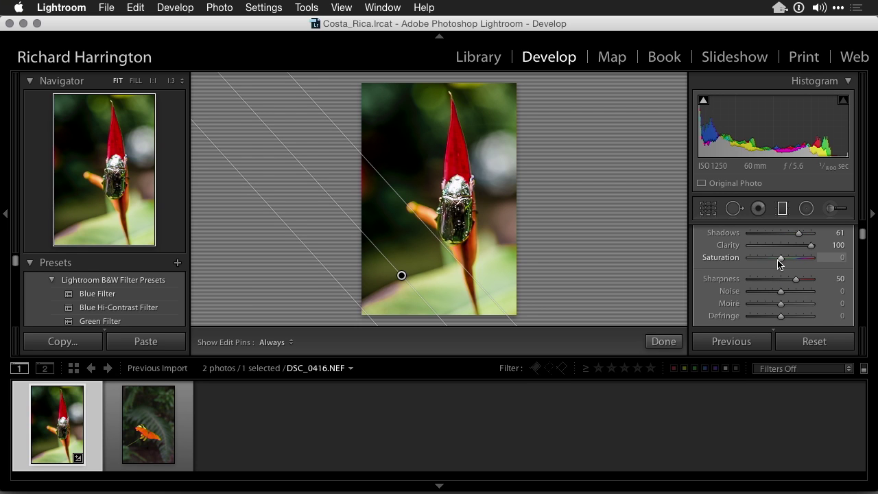
{"action": "mouse_move", "coordinate": [777, 264]}
{"action": "left_mouse_down"}
{"action": "mouse_move", "coordinate": [750, 261]}
{"action": "mouse_move", "coordinate": [770, 269]}
{"action": "left_mouse_up"}
{"action": "left_click_drag", "start_coordinate": [808, 247], "coordinate": [741, 256]}
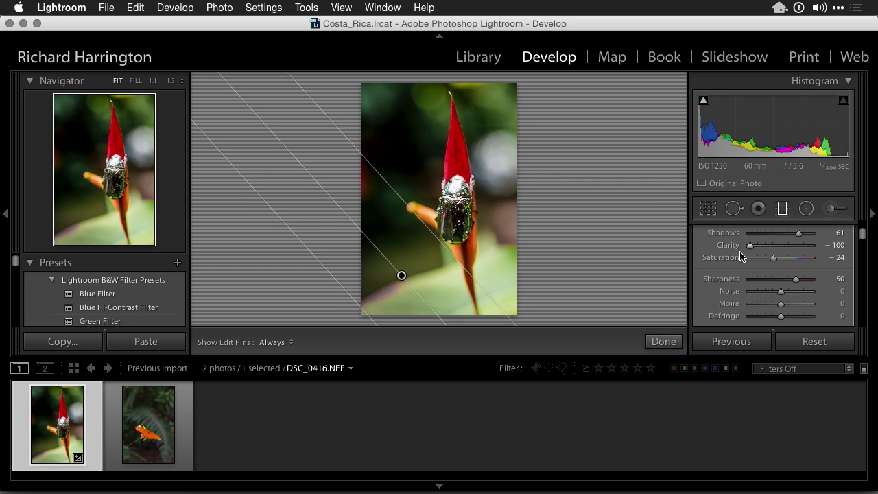
{"action": "left_click_drag", "start_coordinate": [866, 237], "coordinate": [849, 317]}
{"action": "left_click_drag", "start_coordinate": [781, 301], "coordinate": [773, 303]}
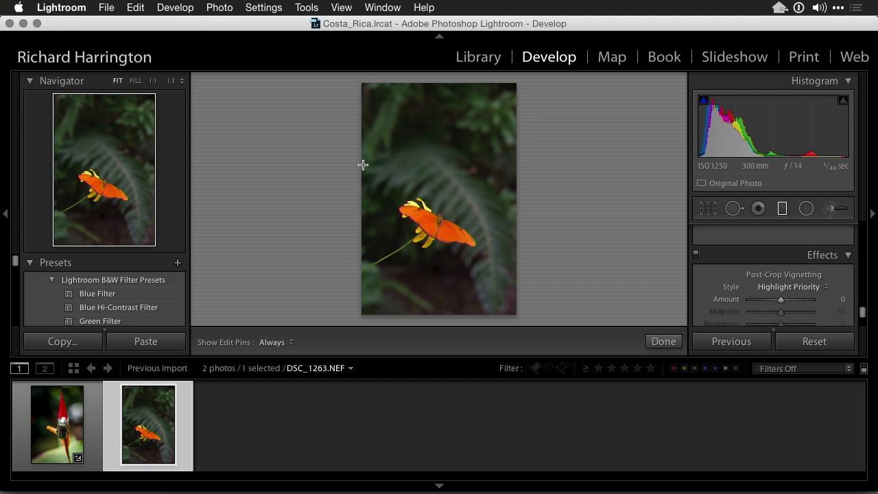
- Undo the graduated filter on the butterfly photo with Cmd+Z, inspect it magnified, then fit it
{"action": "key", "text": "super+z"}
{"action": "key", "text": "z"}
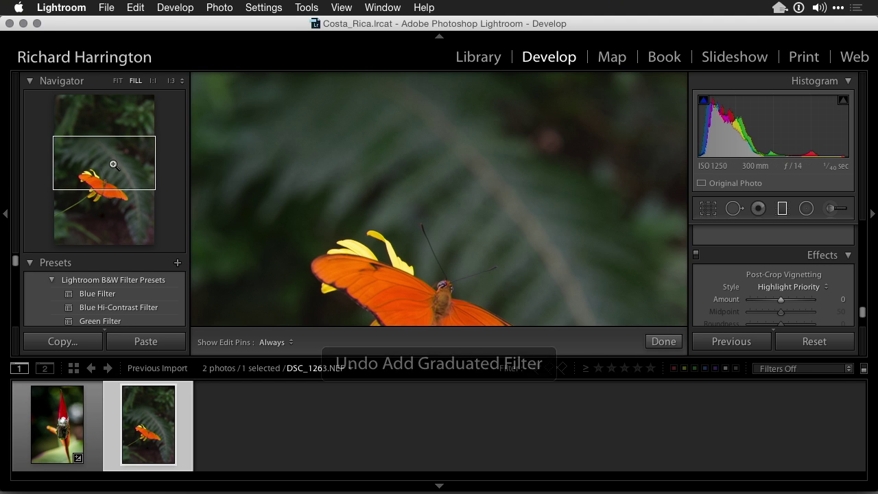
{"action": "left_click_drag", "start_coordinate": [112, 163], "coordinate": [101, 188]}
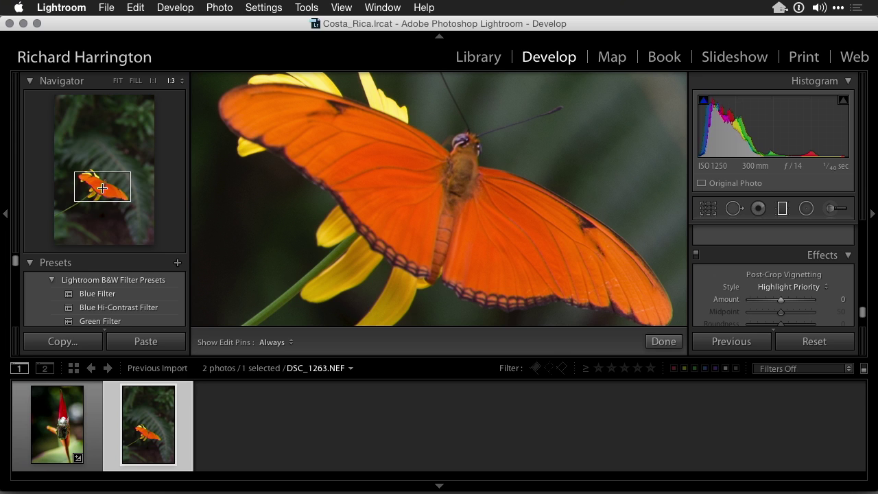
{"action": "left_click", "coordinate": [118, 81]}
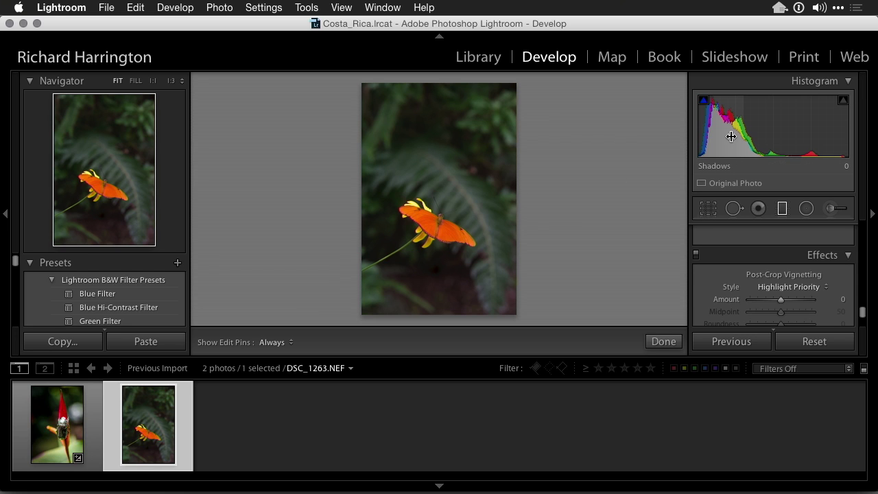
- Drag in the histogram to set Shadows +85, Highlights −64 and Blacks +24, trimming exposure and whites
{"action": "left_click_drag", "start_coordinate": [714, 107], "coordinate": [778, 138]}
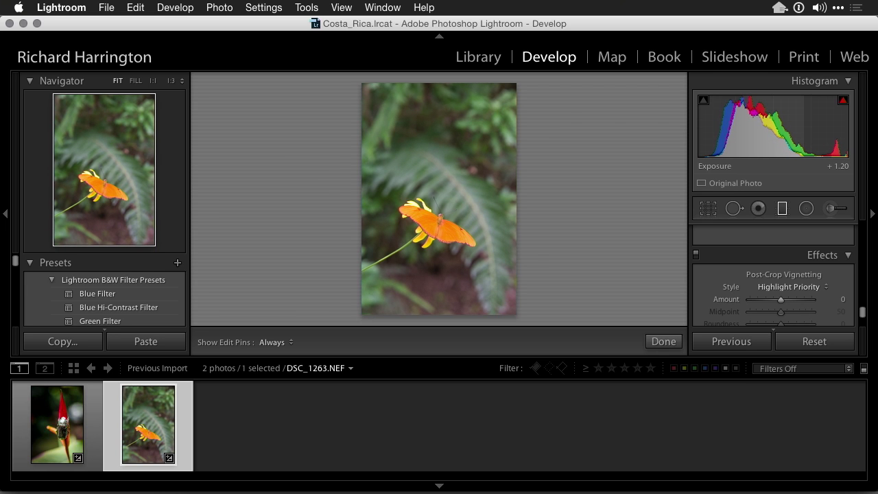
{"action": "left_click_drag", "start_coordinate": [778, 137], "coordinate": [738, 137]}
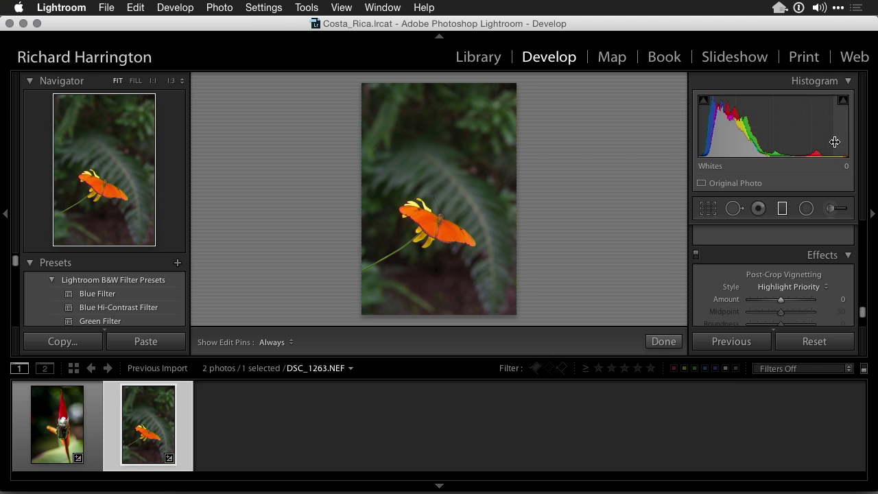
{"action": "mouse_move", "coordinate": [816, 131]}
{"action": "left_mouse_down"}
{"action": "mouse_move", "coordinate": [844, 131]}
{"action": "mouse_move", "coordinate": [823, 130]}
{"action": "left_mouse_up"}
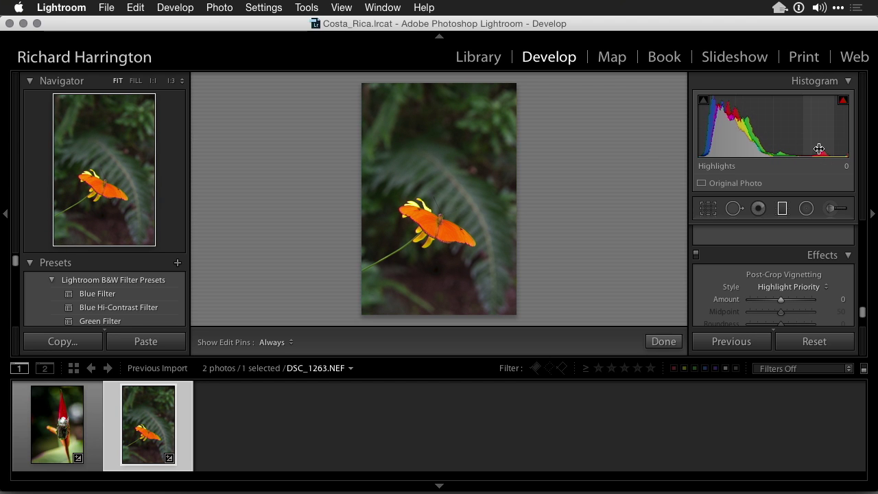
{"action": "left_click_drag", "start_coordinate": [819, 146], "coordinate": [819, 147]}
{"action": "left_click_drag", "start_coordinate": [705, 156], "coordinate": [714, 156]}
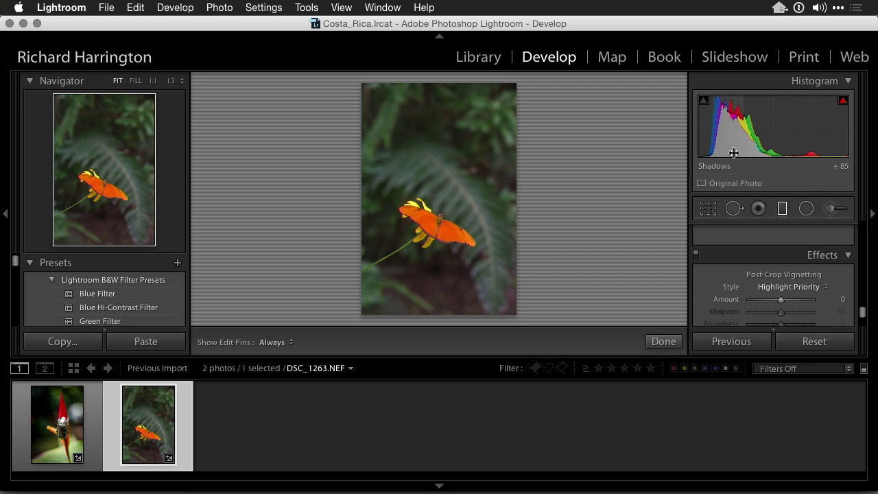
{"action": "left_click", "coordinate": [802, 208]}
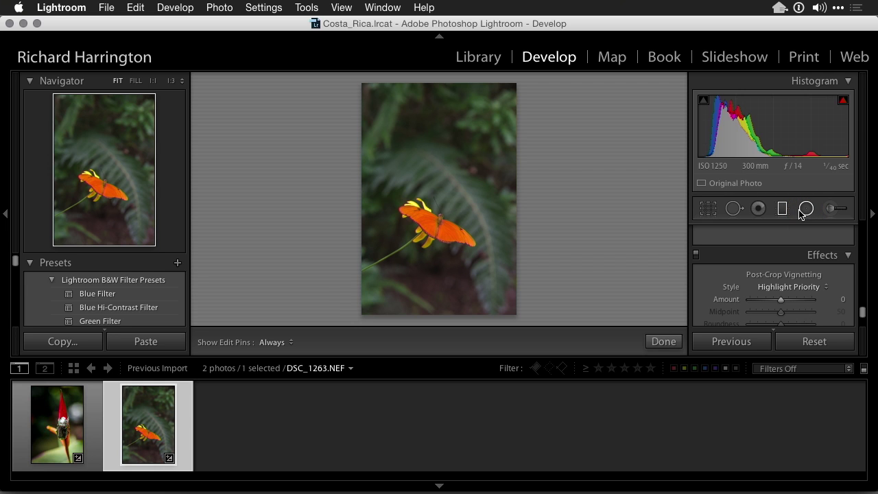
- Draw a radial filter around the butterfly with Exposure -1.09 and Feather 94
{"action": "left_click_drag", "start_coordinate": [429, 230], "coordinate": [495, 177]}
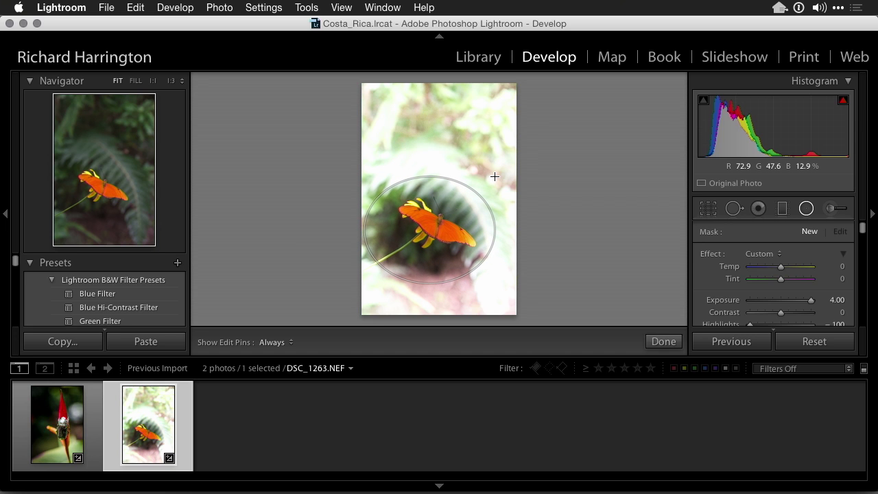
{"action": "left_click_drag", "start_coordinate": [495, 177], "coordinate": [494, 177]}
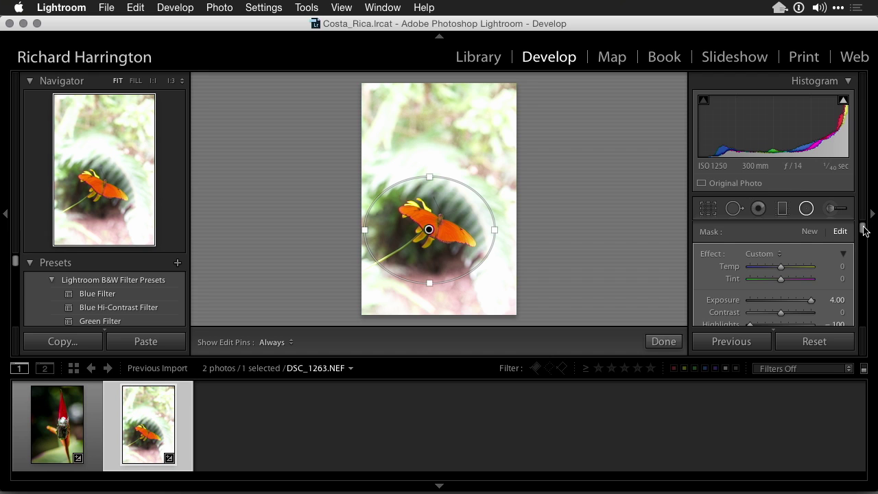
{"action": "scroll", "coordinate": [864, 232], "scroll_direction": "down", "scroll_amount": 4}
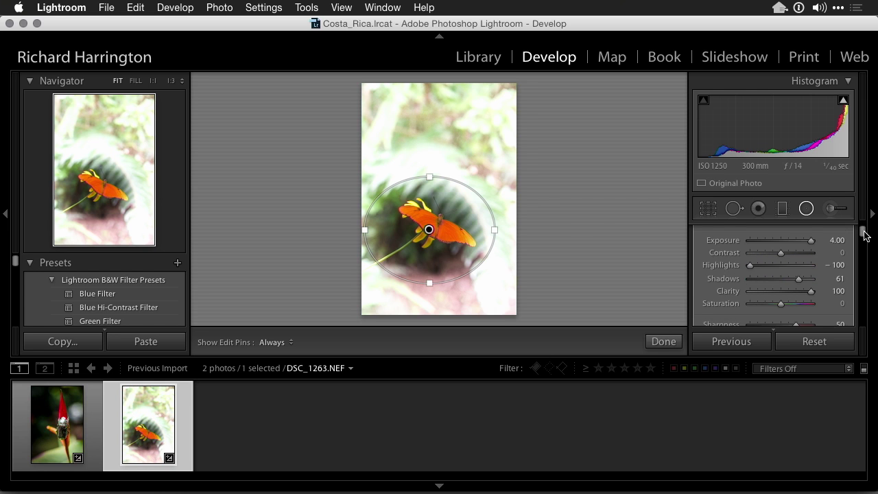
{"action": "scroll", "coordinate": [863, 232], "scroll_direction": "up", "scroll_amount": 3}
{"action": "left_click_drag", "start_coordinate": [809, 288], "coordinate": [769, 292]}
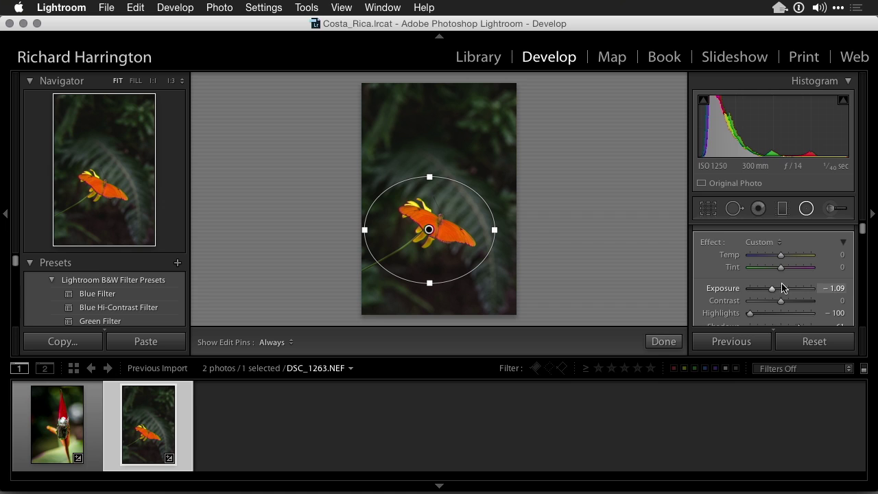
{"action": "left_click_drag", "start_coordinate": [863, 234], "coordinate": [864, 244]}
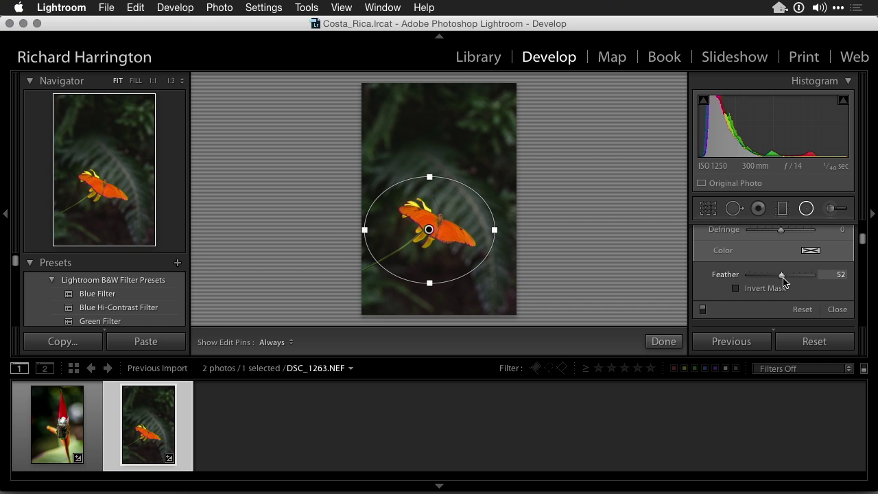
{"action": "left_click_drag", "start_coordinate": [785, 281], "coordinate": [809, 284]}
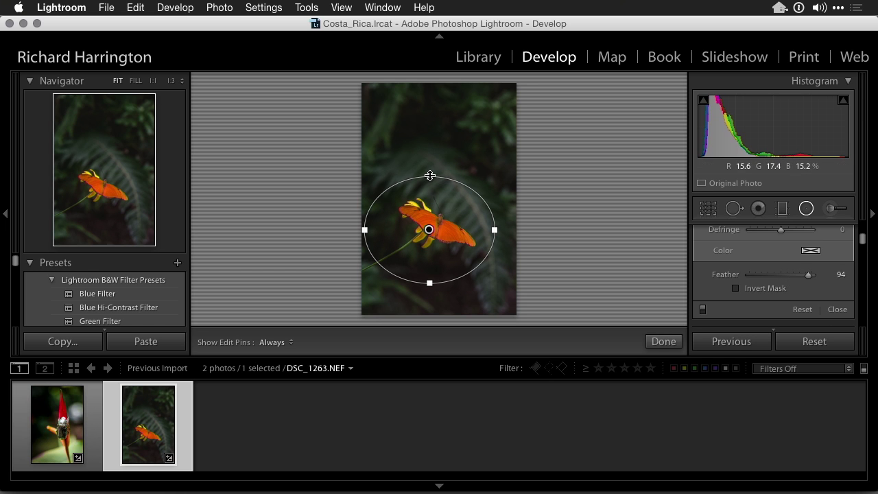
- Stretch the oval taller, narrow it, tilt it along the butterfly and nudge it into place
{"action": "left_click_drag", "start_coordinate": [430, 175], "coordinate": [430, 165]}
{"action": "left_click_drag", "start_coordinate": [494, 229], "coordinate": [492, 232]}
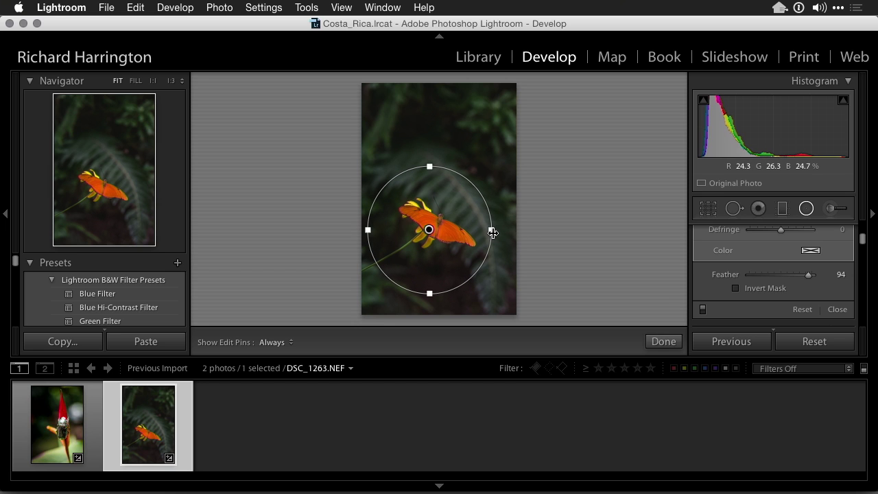
{"action": "left_click_drag", "start_coordinate": [463, 171], "coordinate": [493, 176]}
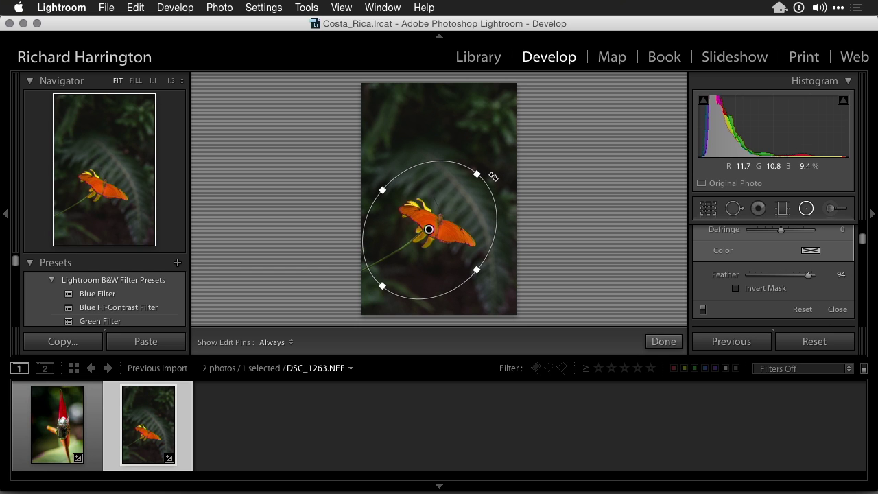
{"action": "left_click_drag", "start_coordinate": [428, 230], "coordinate": [426, 232]}
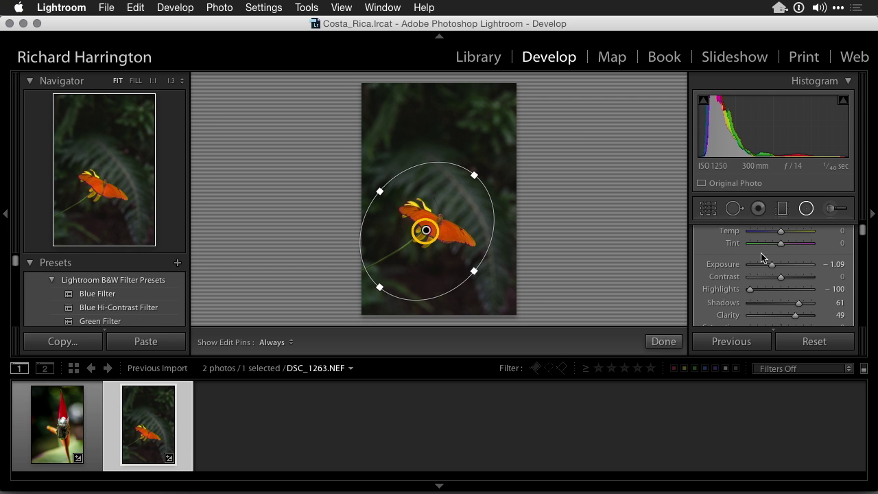
- Set the radial filter to Feather 31, Exposure −1.25, Highlights −51 and Clarity 40
{"action": "left_click_drag", "start_coordinate": [770, 266], "coordinate": [758, 268]}
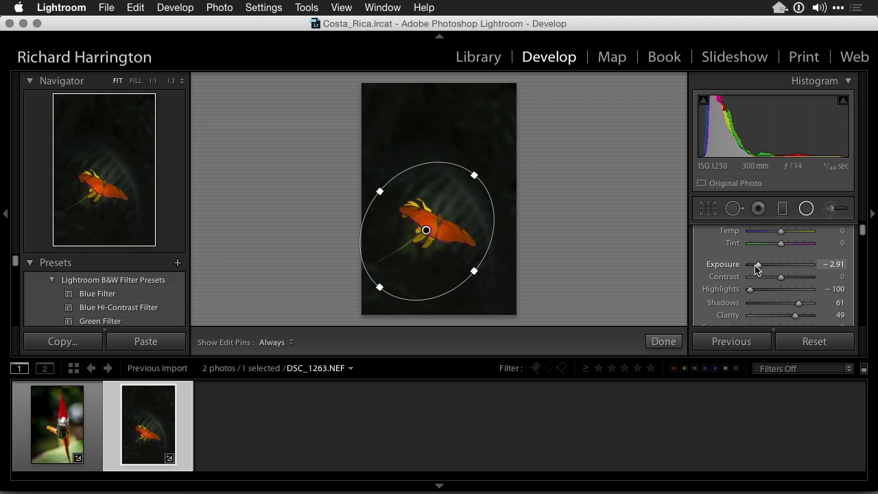
{"action": "left_click_drag", "start_coordinate": [862, 232], "coordinate": [862, 239]}
{"action": "left_click_drag", "start_coordinate": [812, 273], "coordinate": [777, 288]}
{"action": "left_click_drag", "start_coordinate": [862, 241], "coordinate": [861, 232]}
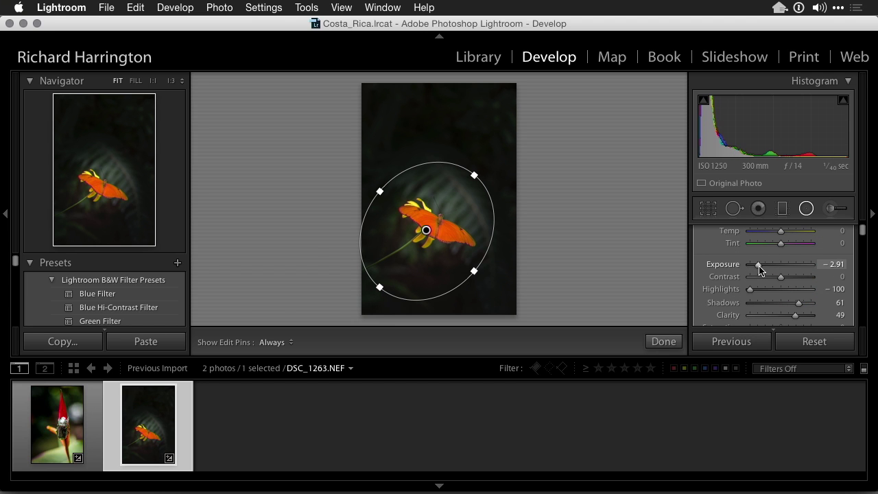
{"action": "left_click_drag", "start_coordinate": [760, 270], "coordinate": [772, 270]}
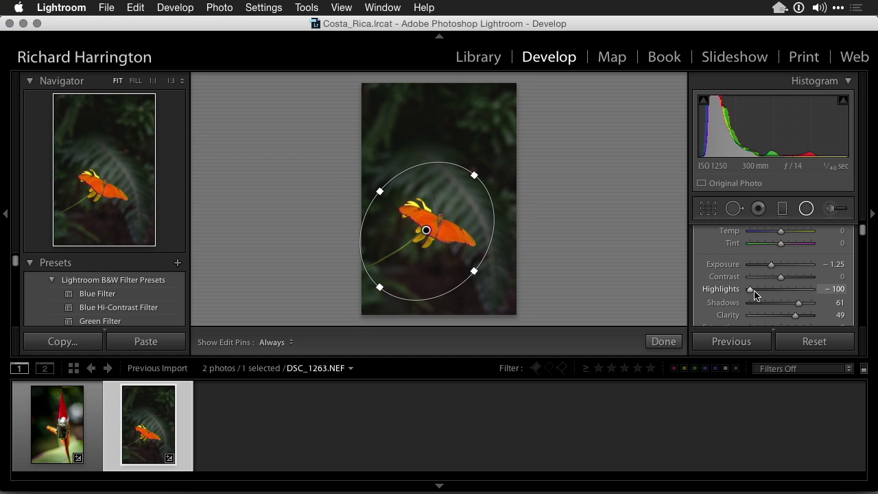
{"action": "left_click_drag", "start_coordinate": [754, 294], "coordinate": [791, 319]}
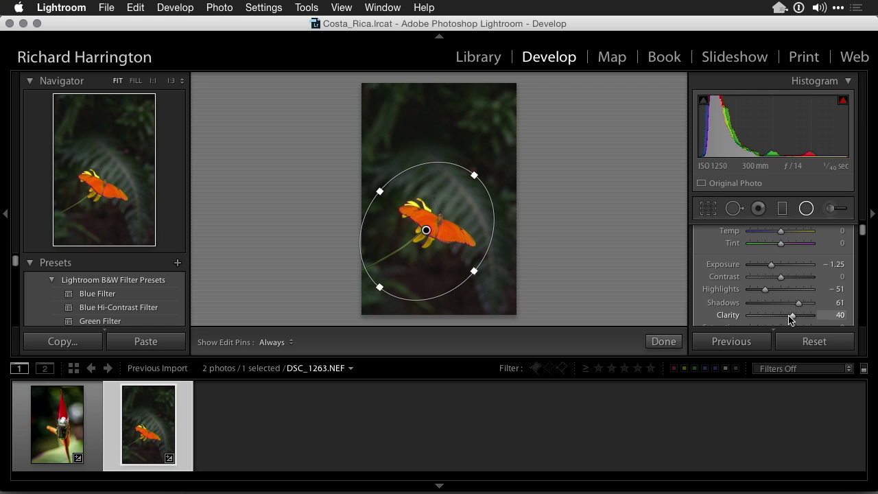
{"action": "left_click", "coordinate": [153, 81]}
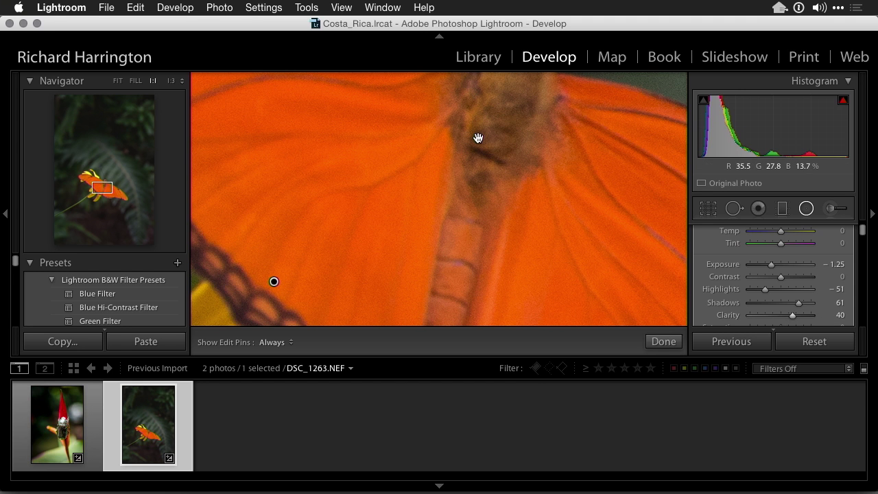
- At 1:1 on the yellow petals, set sharpening to Amount 117, Detail 49 and Masking 63
{"action": "left_click_drag", "start_coordinate": [274, 282], "coordinate": [424, 121]}
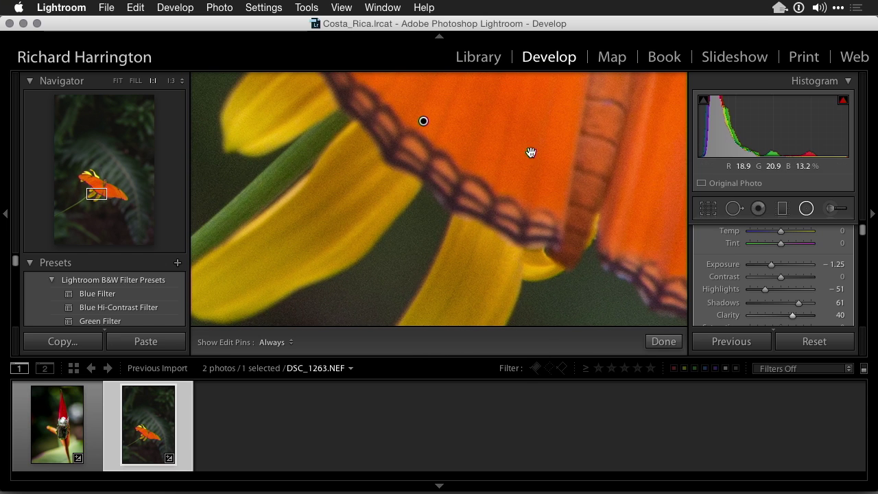
{"action": "left_click_drag", "start_coordinate": [863, 232], "coordinate": [847, 294]}
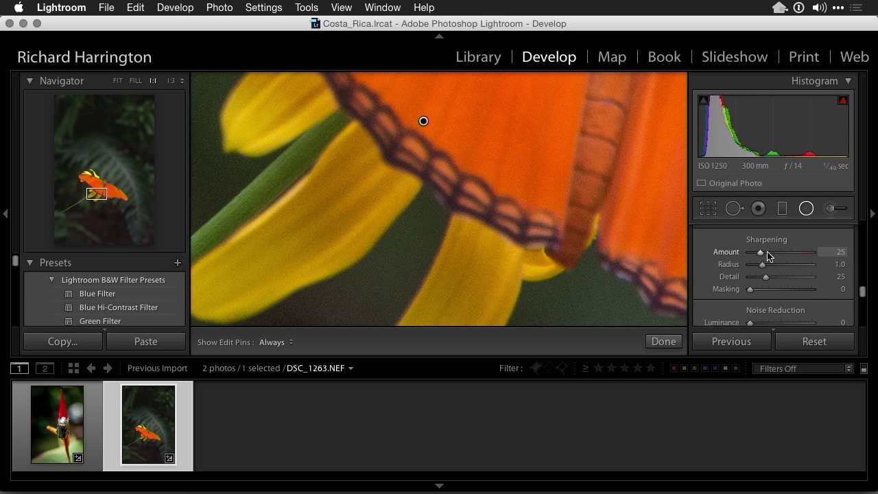
{"action": "left_click_drag", "start_coordinate": [768, 256], "coordinate": [781, 279]}
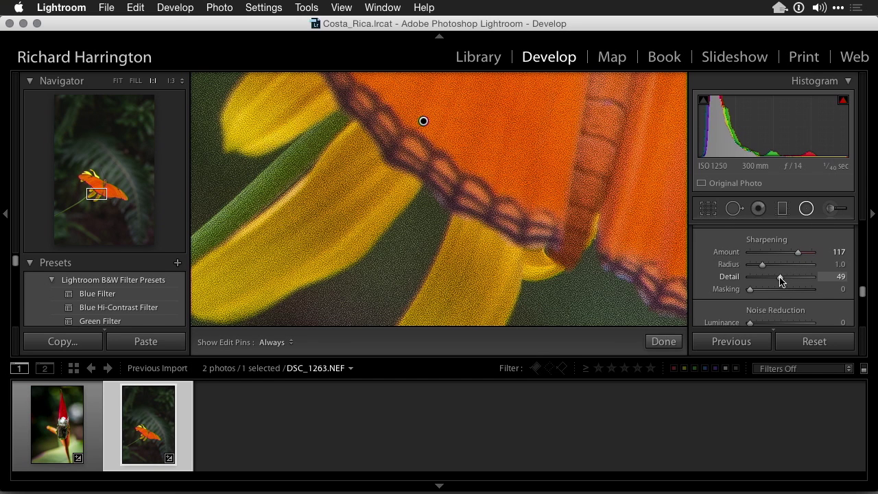
{"action": "left_click_drag", "start_coordinate": [752, 290], "coordinate": [789, 292]}
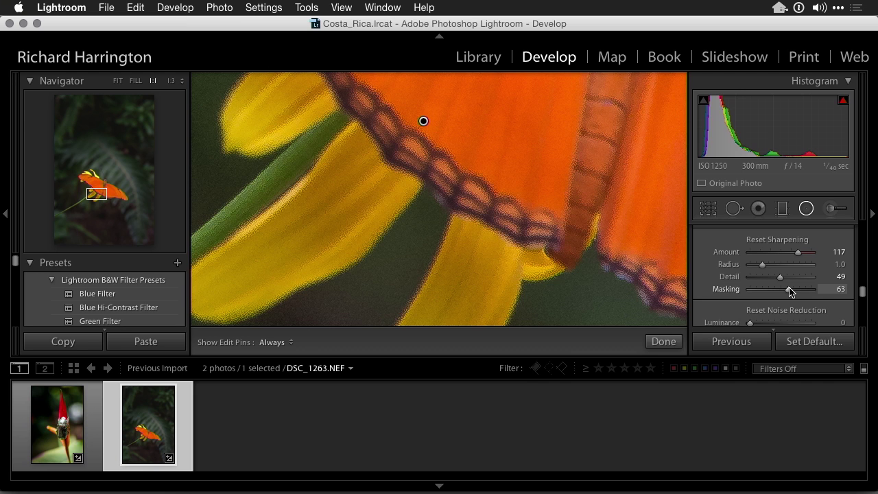
{"action": "left_click", "coordinate": [170, 82]}
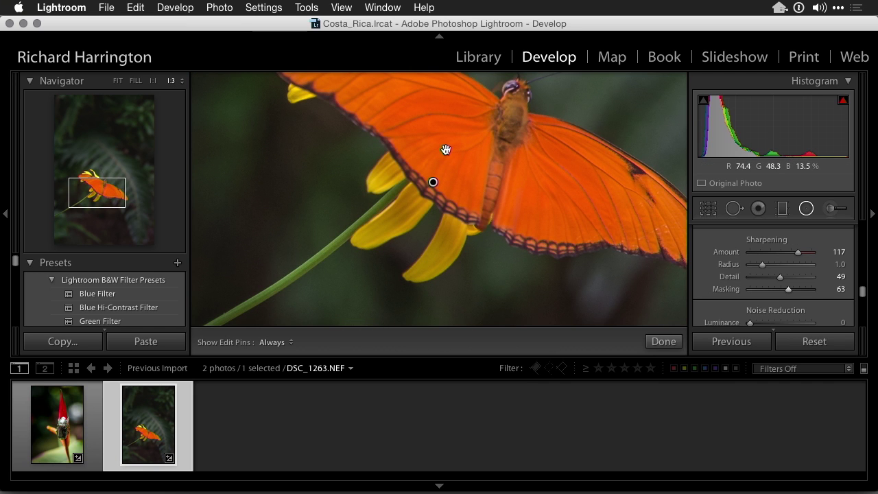
- Frame the butterfly magnified and set Noise Reduction Luminance to 21
{"action": "left_click", "coordinate": [113, 188]}
{"action": "left_click_drag", "start_coordinate": [112, 187], "coordinate": [108, 190]}
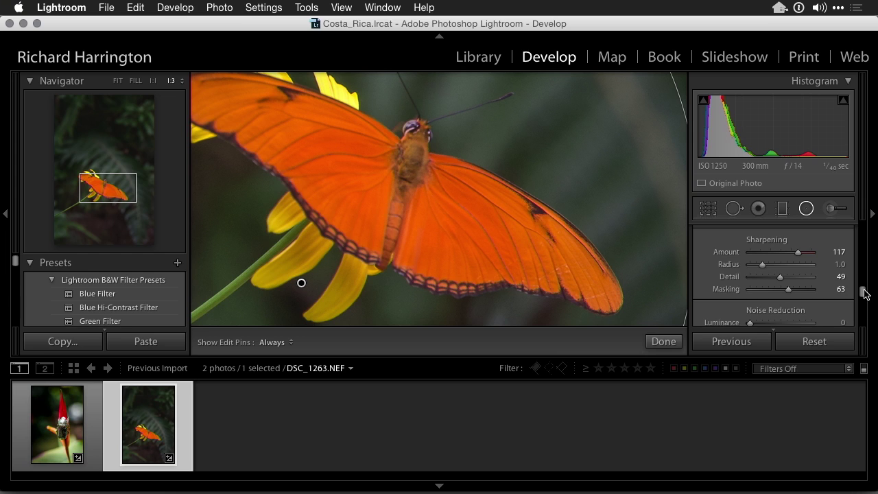
{"action": "left_click_drag", "start_coordinate": [863, 288], "coordinate": [862, 292]}
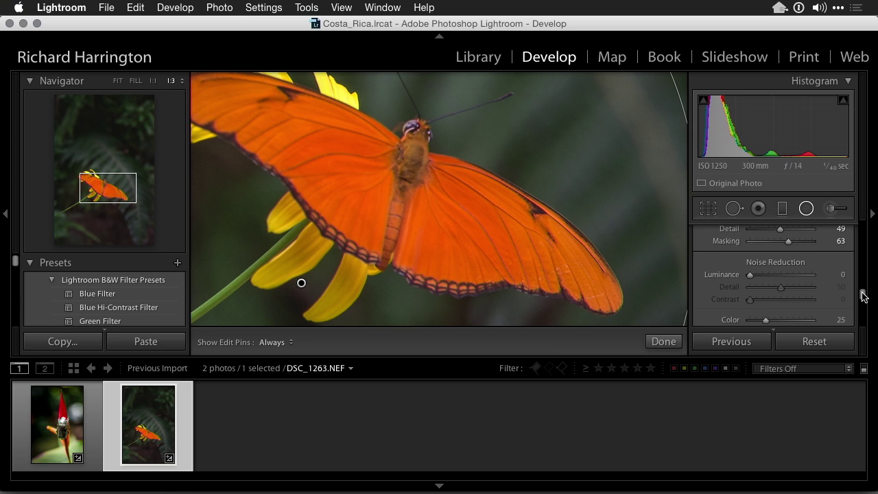
{"action": "left_click", "coordinate": [763, 274]}
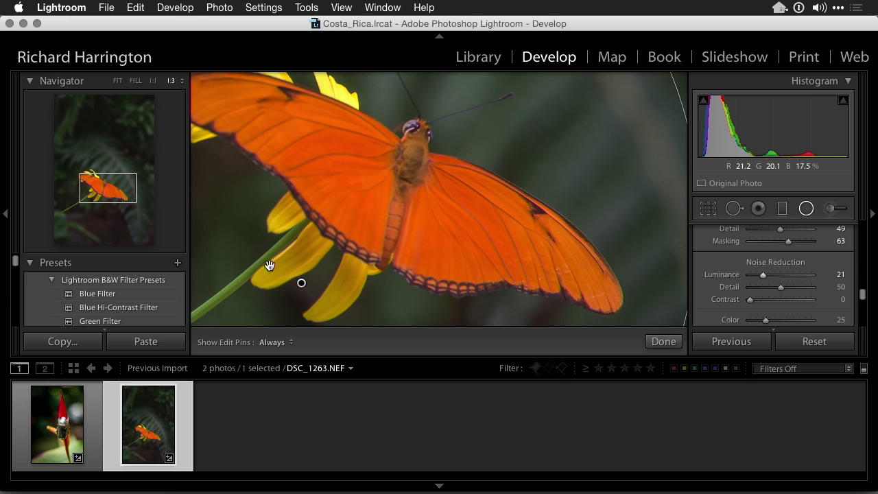
{"action": "left_click", "coordinate": [118, 80]}
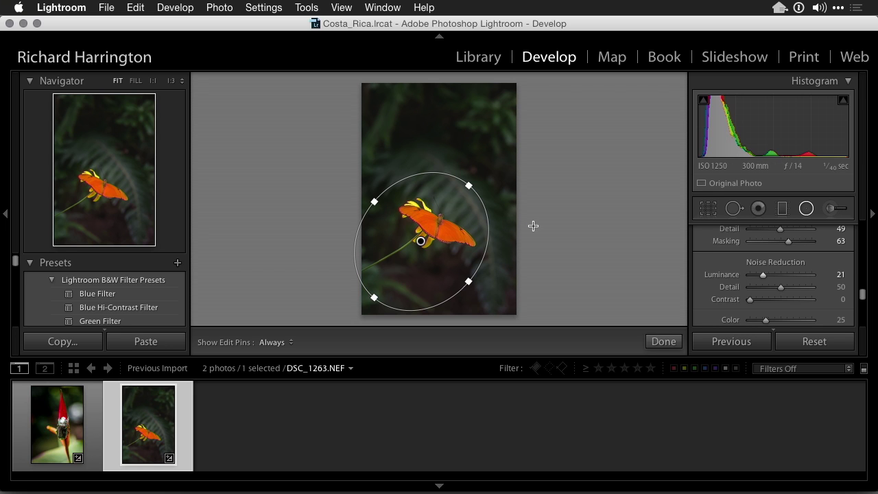
- Close the radial filter and set Basic Exposure +0.35, Clarity +55 and Vibrance +15
{"action": "left_click", "coordinate": [808, 210]}
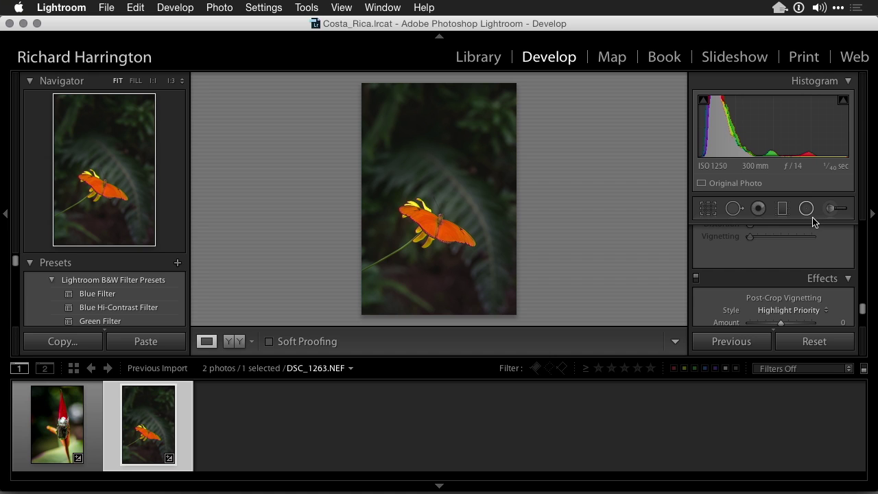
{"action": "left_click_drag", "start_coordinate": [864, 309], "coordinate": [862, 231]}
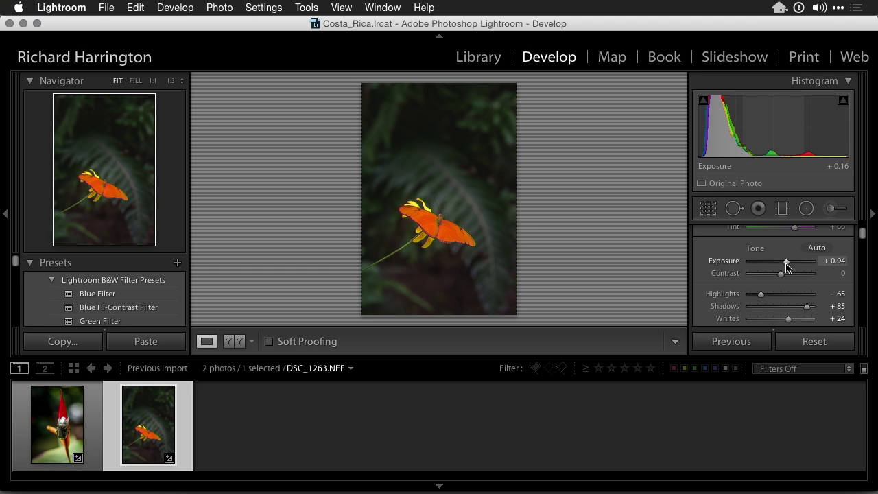
{"action": "left_click_drag", "start_coordinate": [787, 267], "coordinate": [786, 269]}
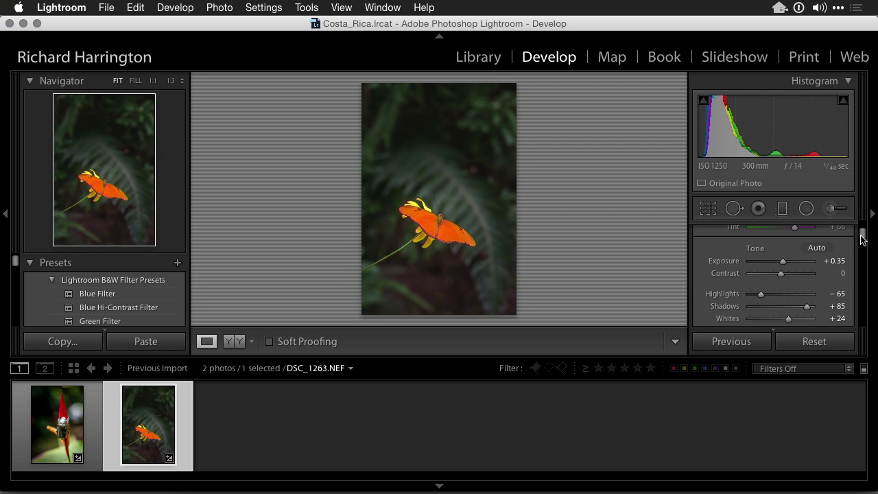
{"action": "left_click_drag", "start_coordinate": [863, 238], "coordinate": [863, 246]}
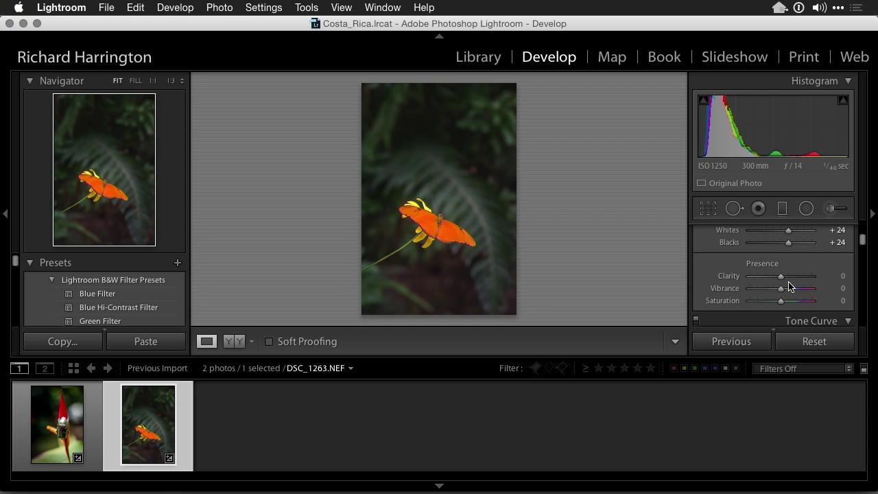
{"action": "left_click_drag", "start_coordinate": [781, 276], "coordinate": [788, 296]}
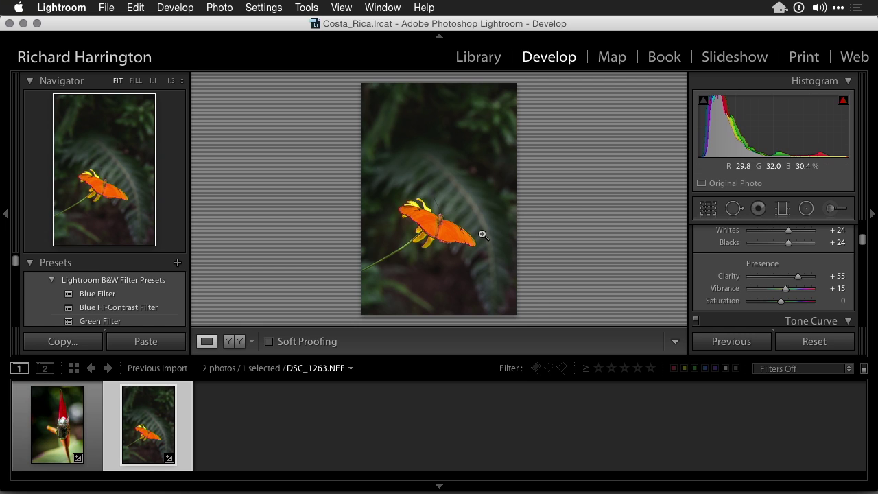
- Crop at 1 x 1 aspect, raising the butterfly in frame and tightening both corners, then apply
{"action": "left_click", "coordinate": [710, 210]}
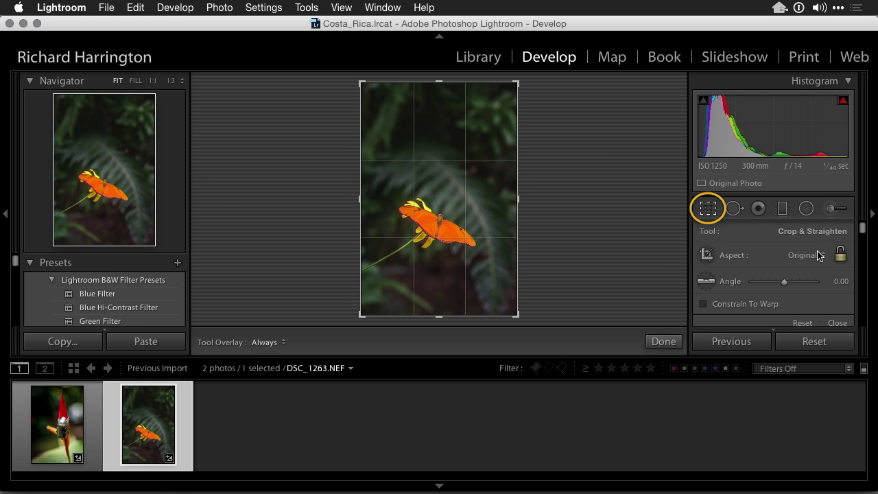
{"action": "left_click", "coordinate": [818, 255]}
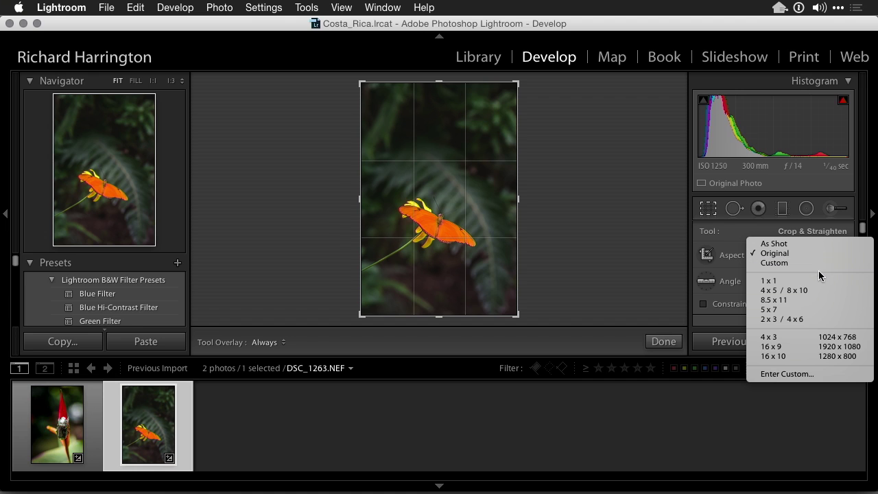
{"action": "left_click", "coordinate": [820, 280]}
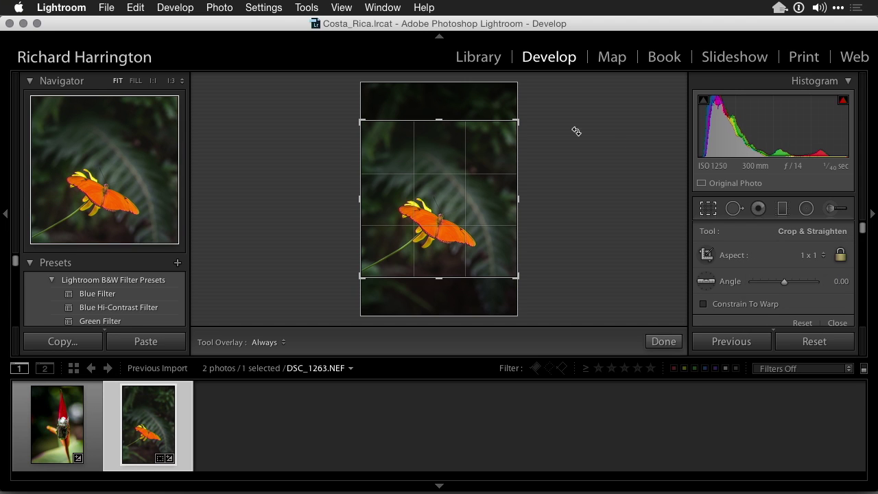
{"action": "left_click_drag", "start_coordinate": [440, 198], "coordinate": [435, 164]}
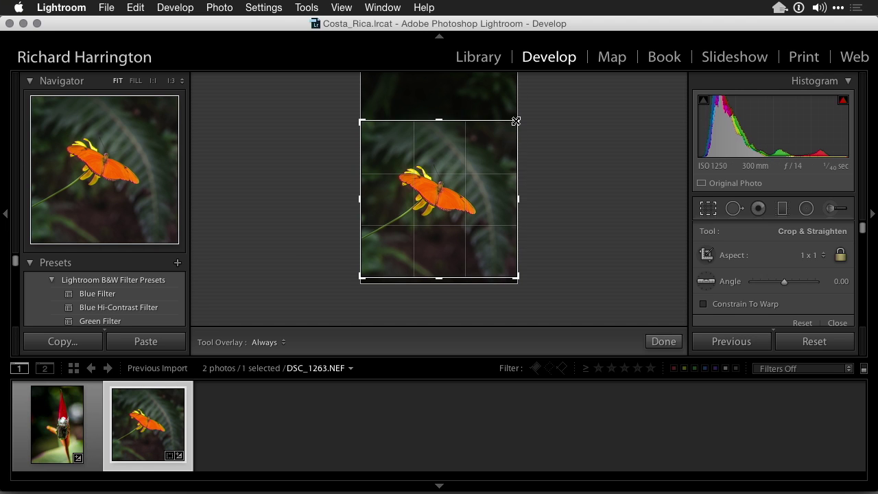
{"action": "left_click_drag", "start_coordinate": [516, 121], "coordinate": [504, 131]}
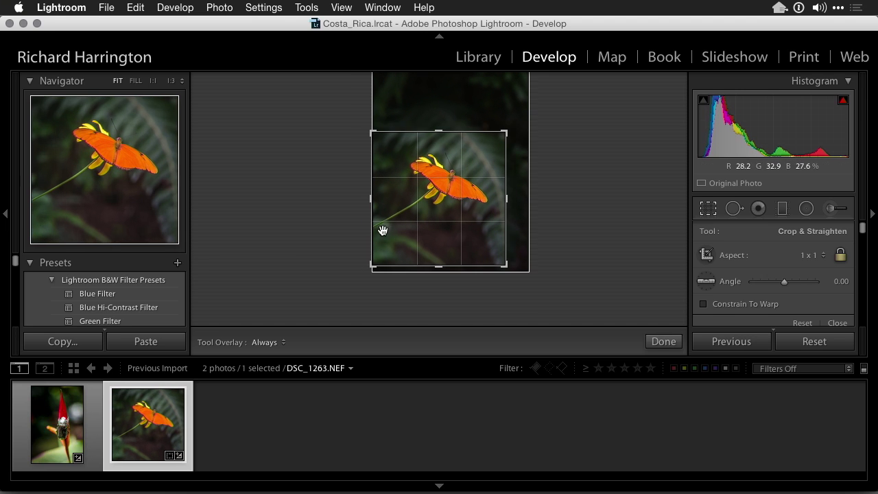
{"action": "left_click_drag", "start_coordinate": [371, 265], "coordinate": [375, 260]}
{"action": "key", "text": "Return"}
- Set the Post-Crop Vignetting Amount to -18 to darken the photo's edges
{"action": "left_click_drag", "start_coordinate": [862, 231], "coordinate": [863, 314]}
{"action": "scroll", "coordinate": [863, 314], "scroll_direction": "down", "scroll_amount": 2}
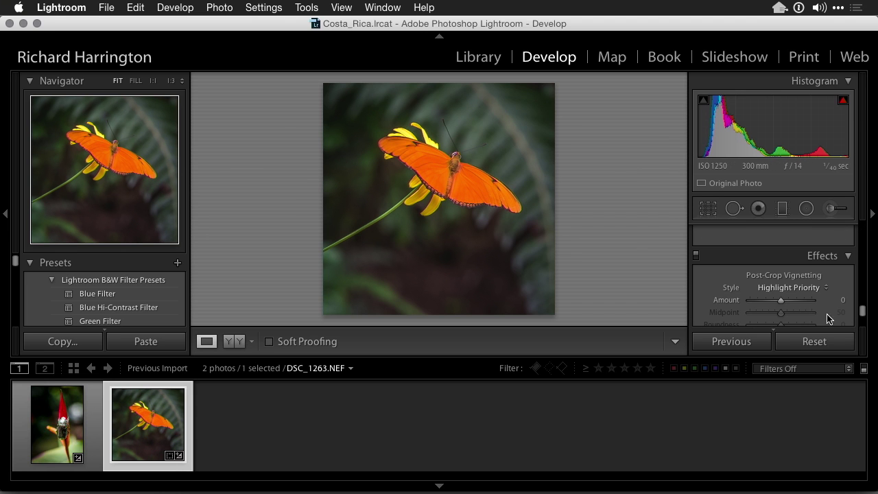
{"action": "left_click_drag", "start_coordinate": [780, 301], "coordinate": [776, 302]}
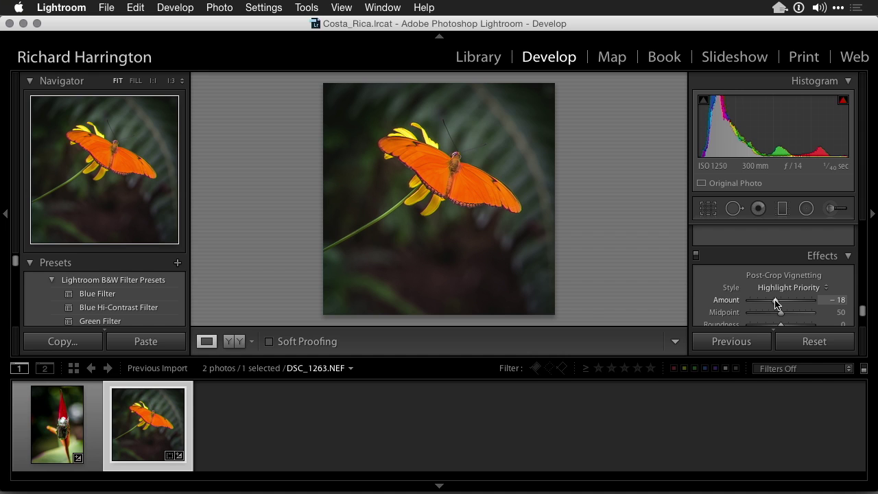
- Recrop the butterfly photo to a vertical 5 x 7 frame and apply it
{"action": "left_click", "coordinate": [709, 209]}
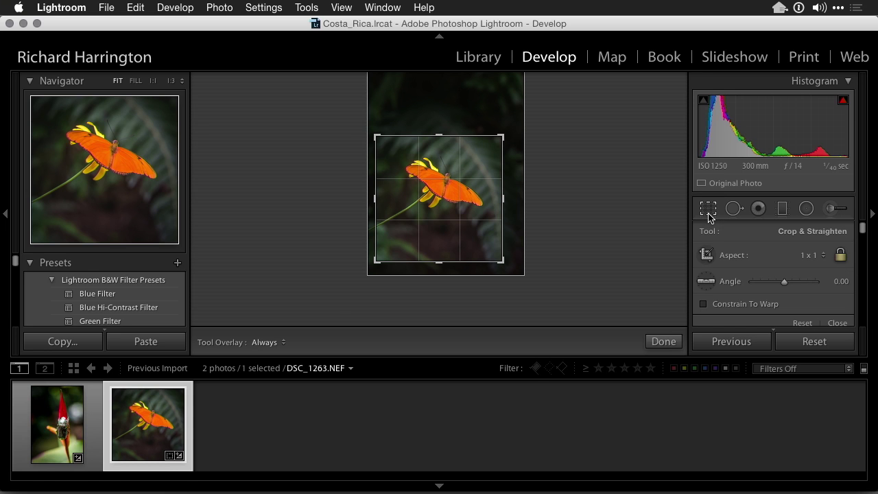
{"action": "left_click", "coordinate": [818, 256]}
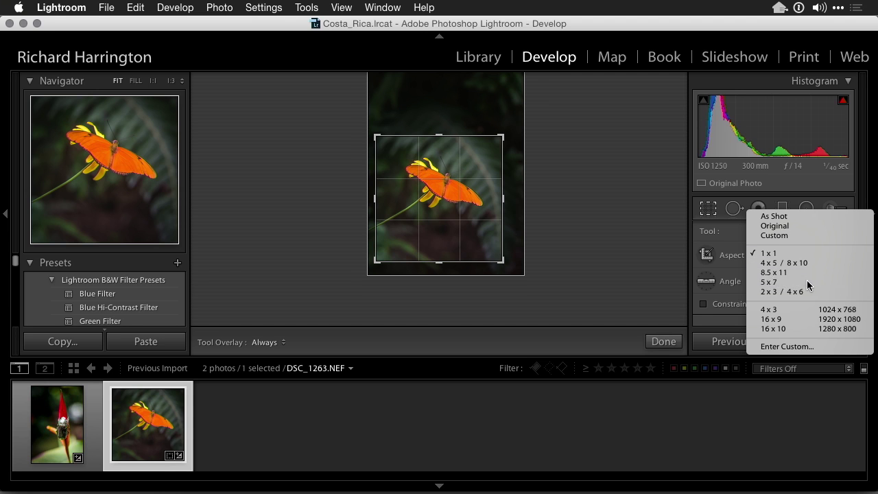
{"action": "left_click", "coordinate": [807, 281]}
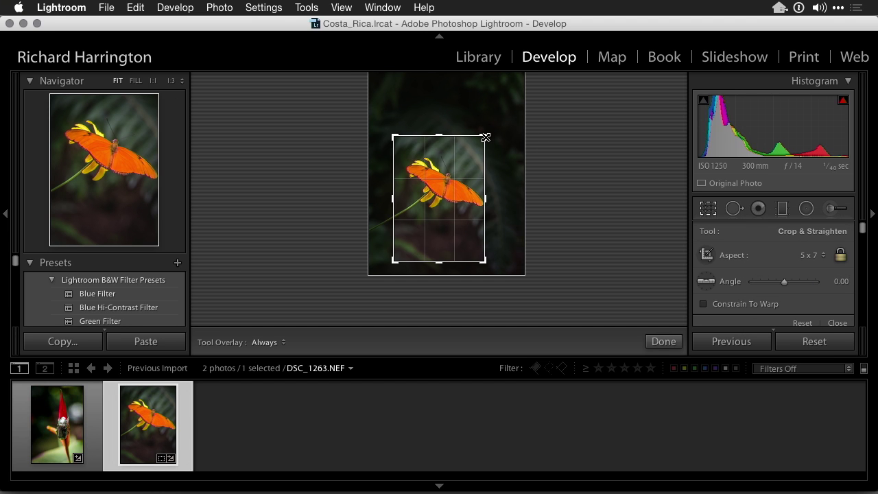
{"action": "left_click_drag", "start_coordinate": [485, 138], "coordinate": [490, 128]}
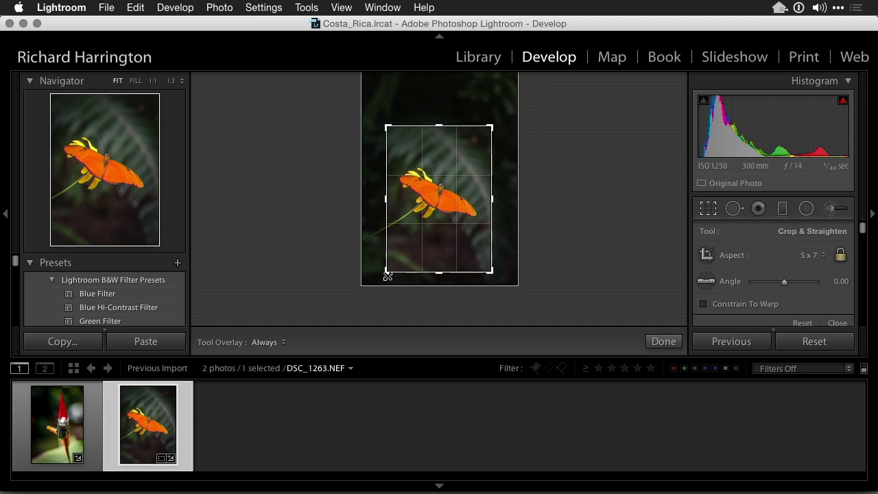
{"action": "left_click_drag", "start_coordinate": [387, 275], "coordinate": [376, 279]}
{"action": "key", "text": "Return"}
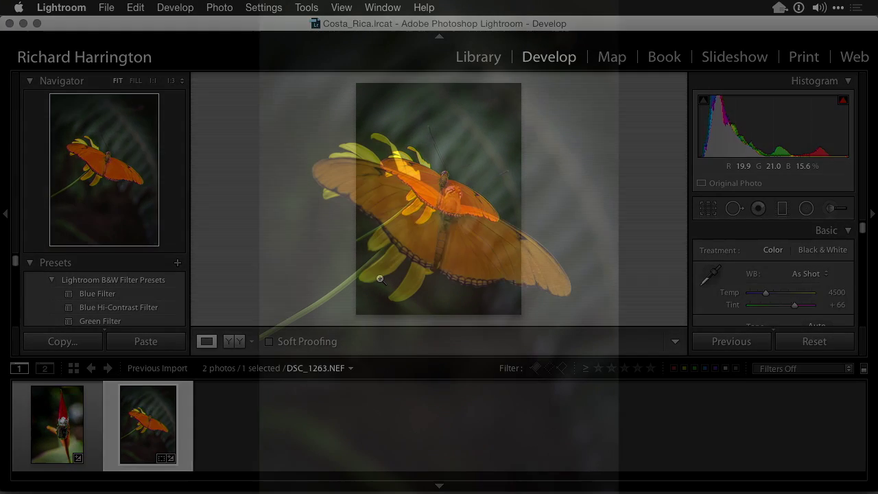